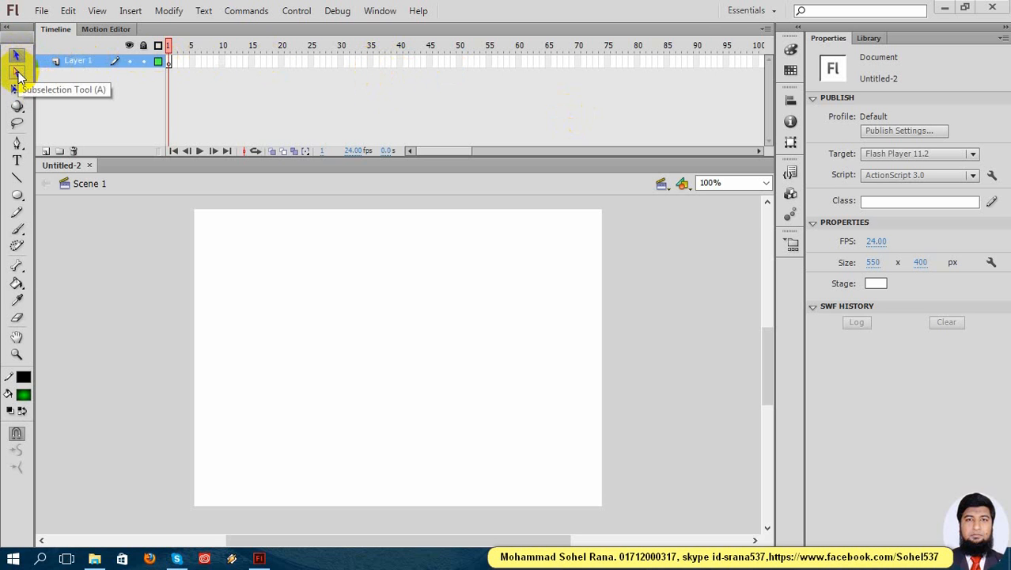
Draw a green gradient circle on the upper part of the stage and a five-sided polygon beside it with the PolyStar tool.
click(16, 195)
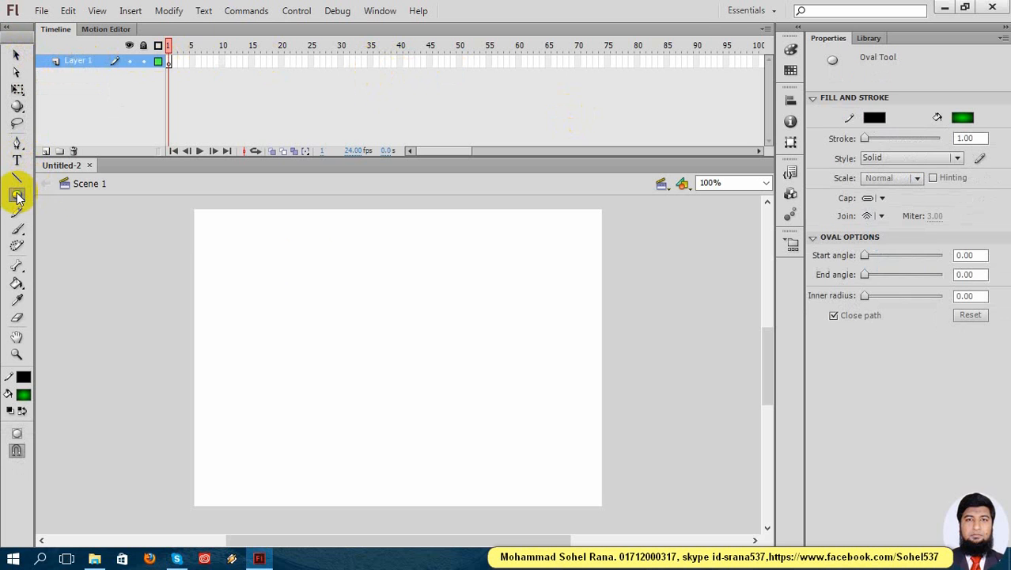
drag(244, 247, 332, 335)
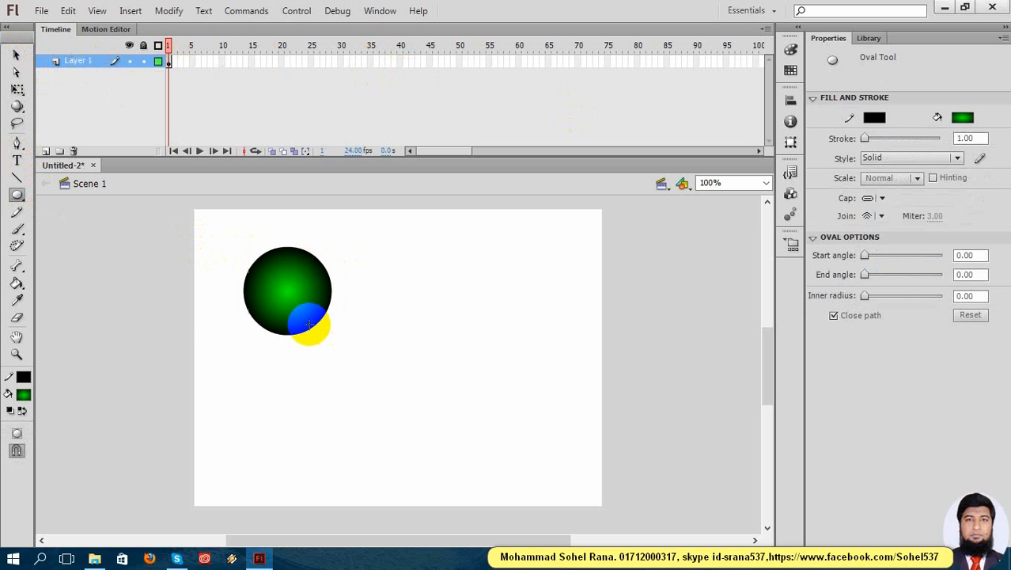
click(16, 195)
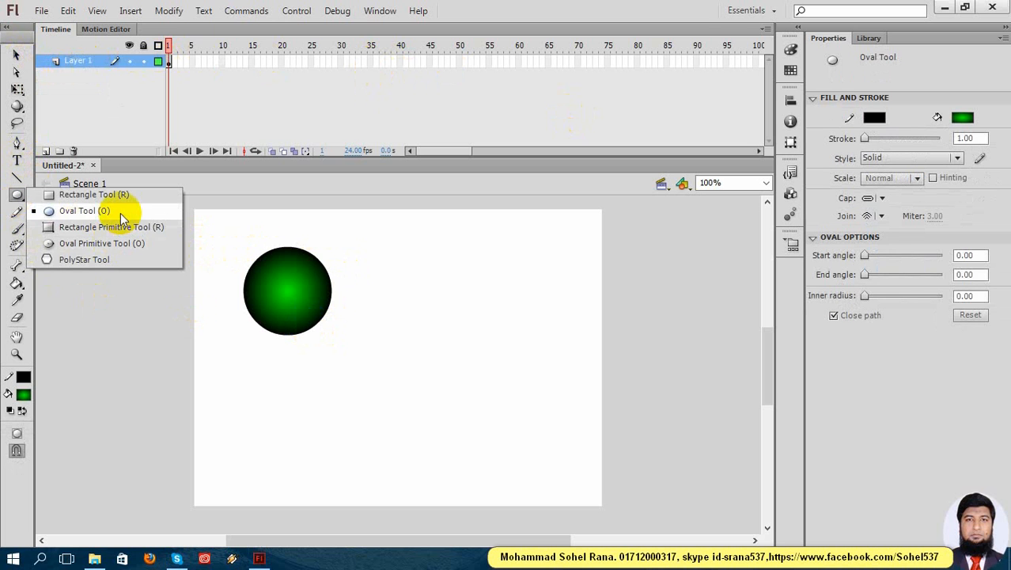
click(108, 259)
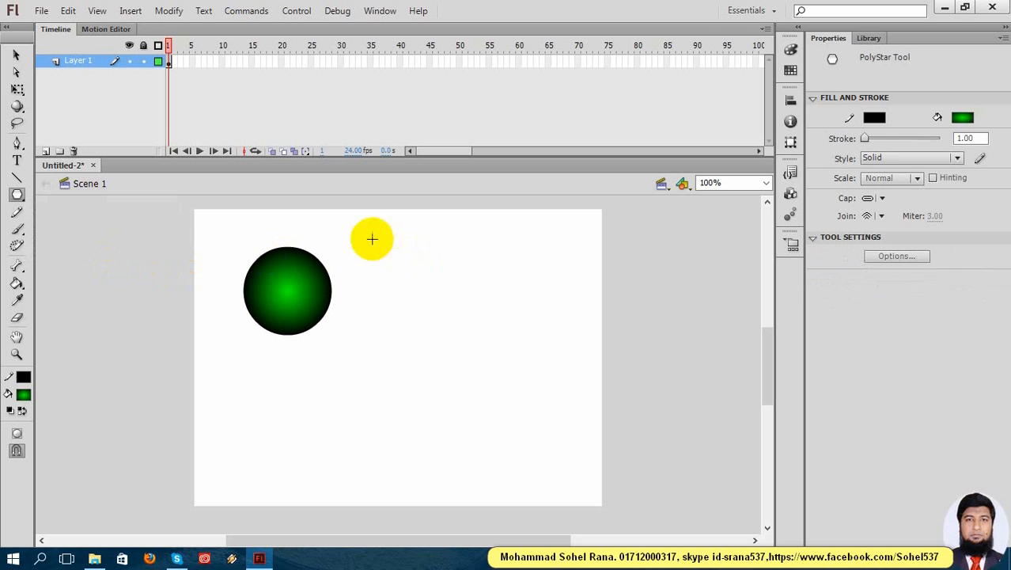
mouse_move(370, 237)
mouse_down()
mouse_move(434, 332)
mouse_move(419, 276)
mouse_move(424, 324)
mouse_up()
Delete the displaced pentagon outline and clear the circle and pentagon from the stage.
click(16, 55)
double_click(423, 239)
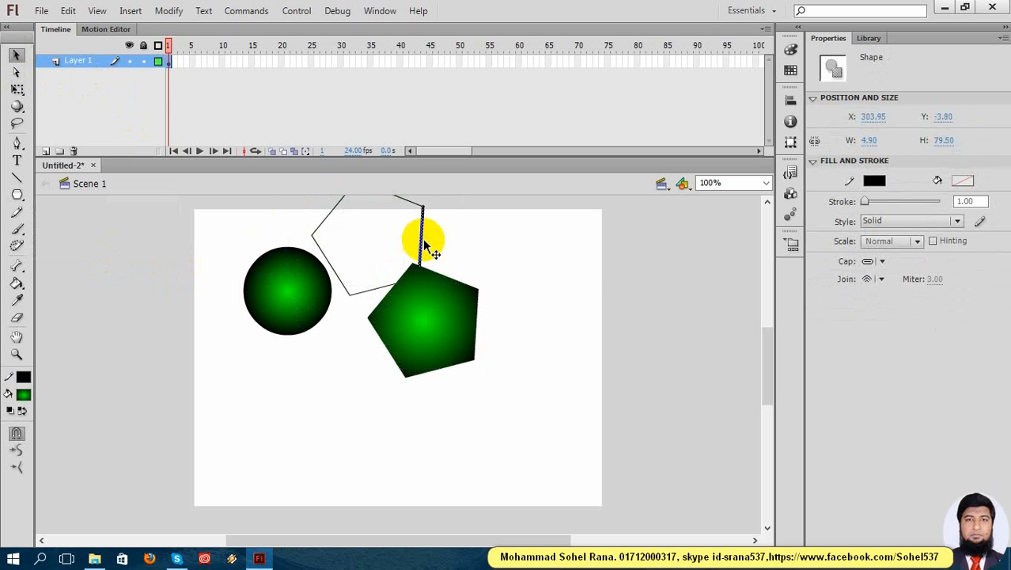
key(Delete)
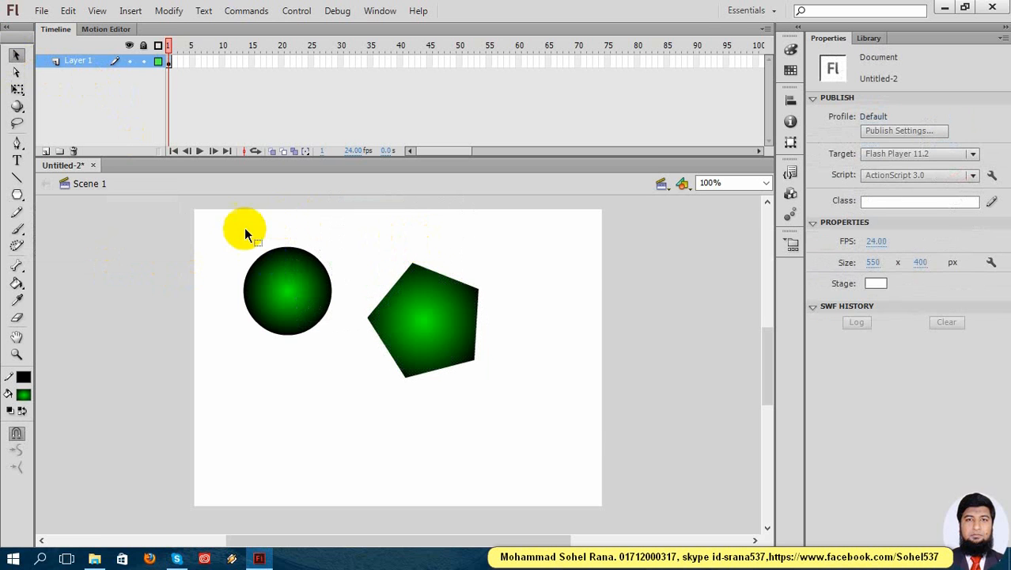
drag(239, 226, 591, 417)
key(Delete)
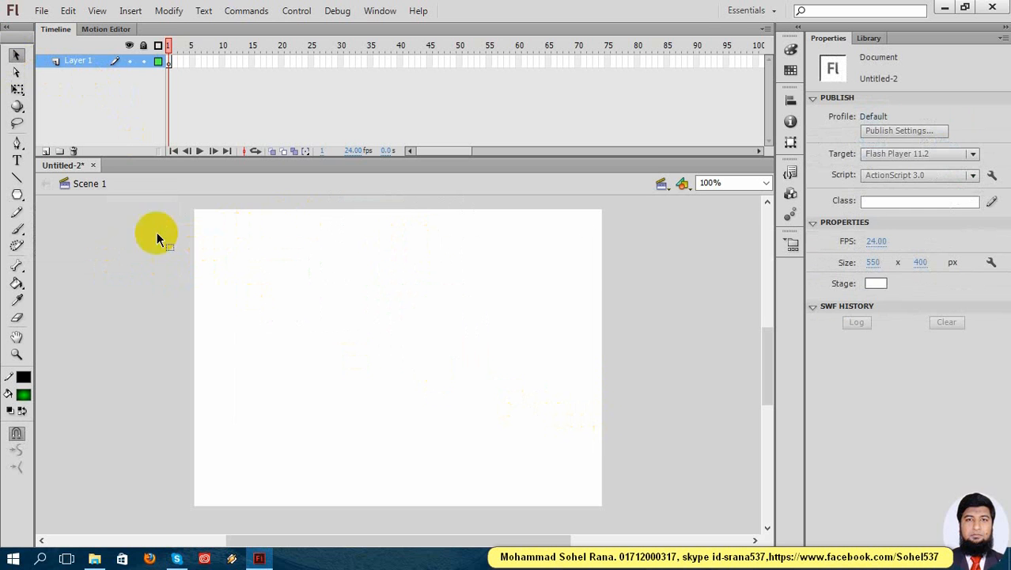
Draw a green gradient circle about 151 px in diameter near the stage's upper-left corner with the Oval tool.
click(22, 200)
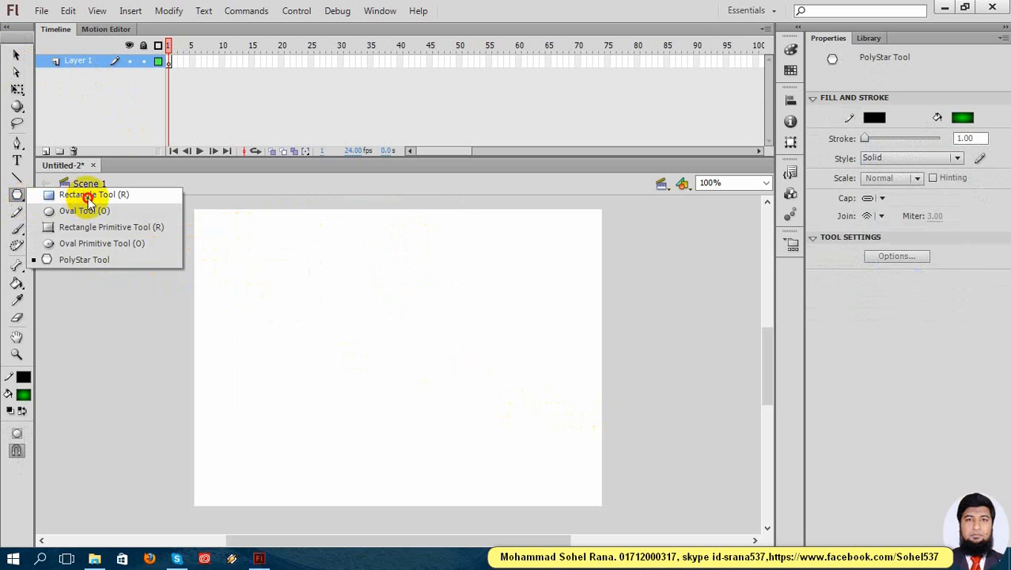
click(94, 210)
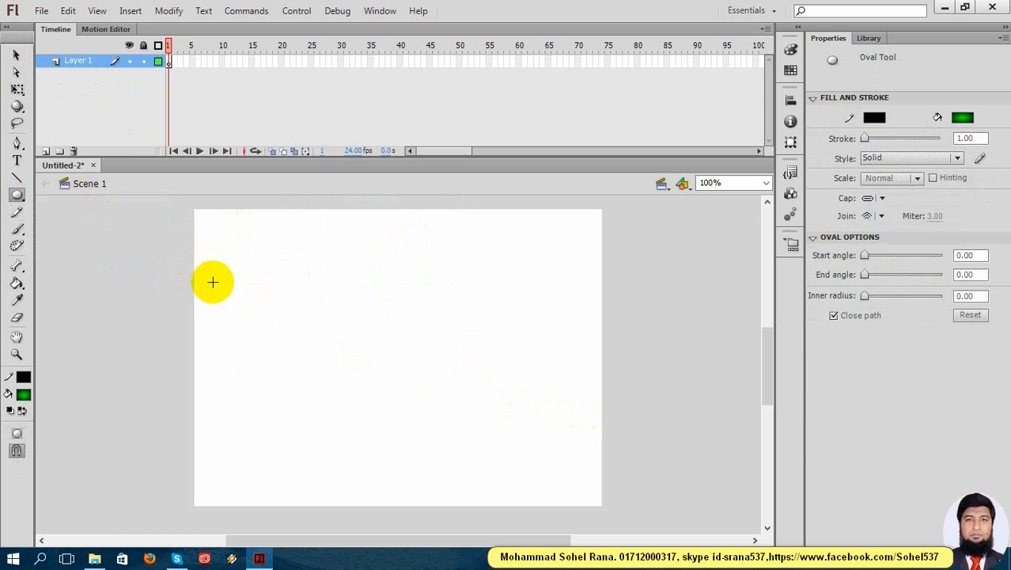
mouse_move(226, 239)
mouse_down()
mouse_move(268, 341)
mouse_move(335, 353)
mouse_up()
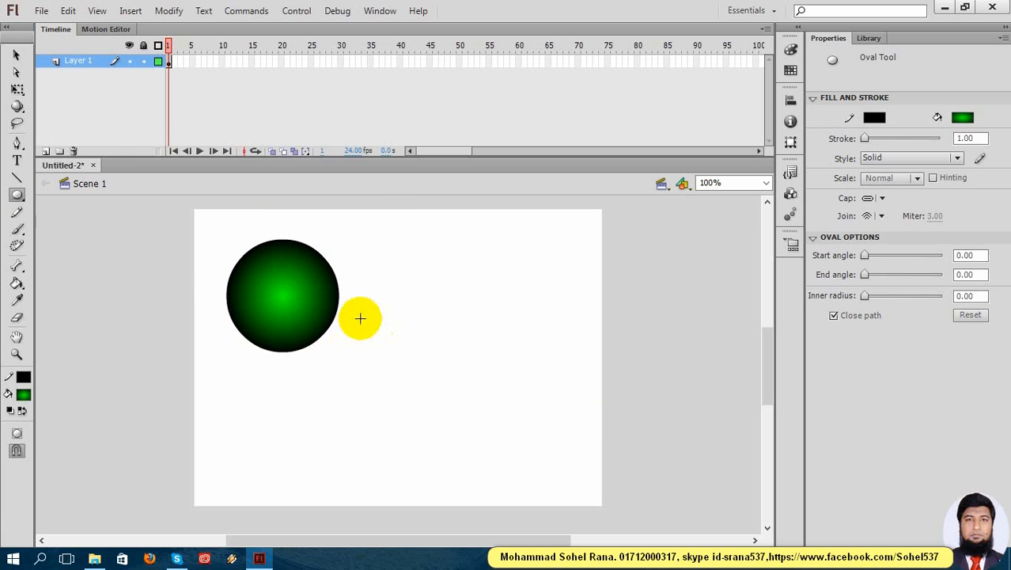
Select the circle's outline and change its stroke colour to red.
click(15, 57)
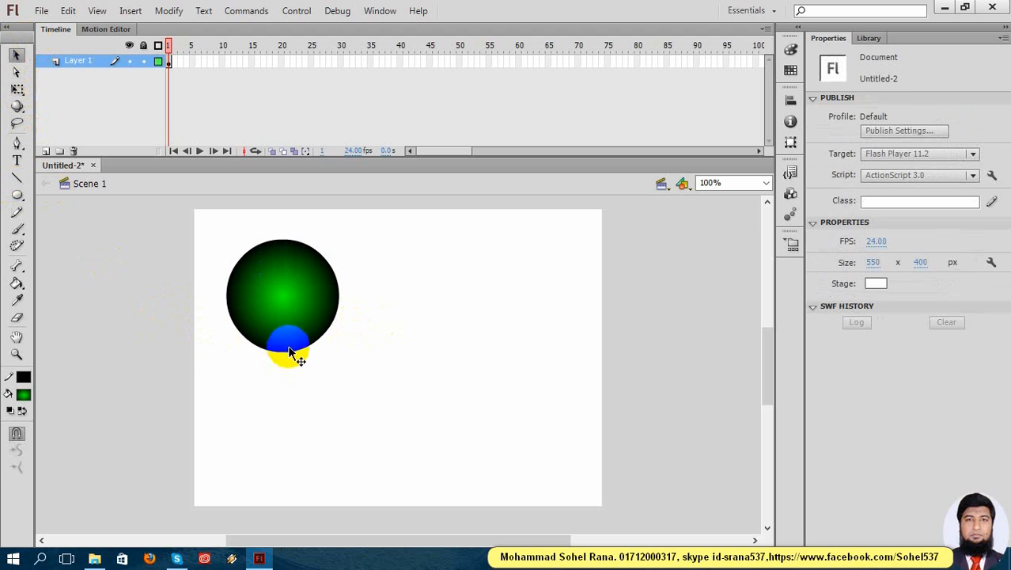
click(288, 356)
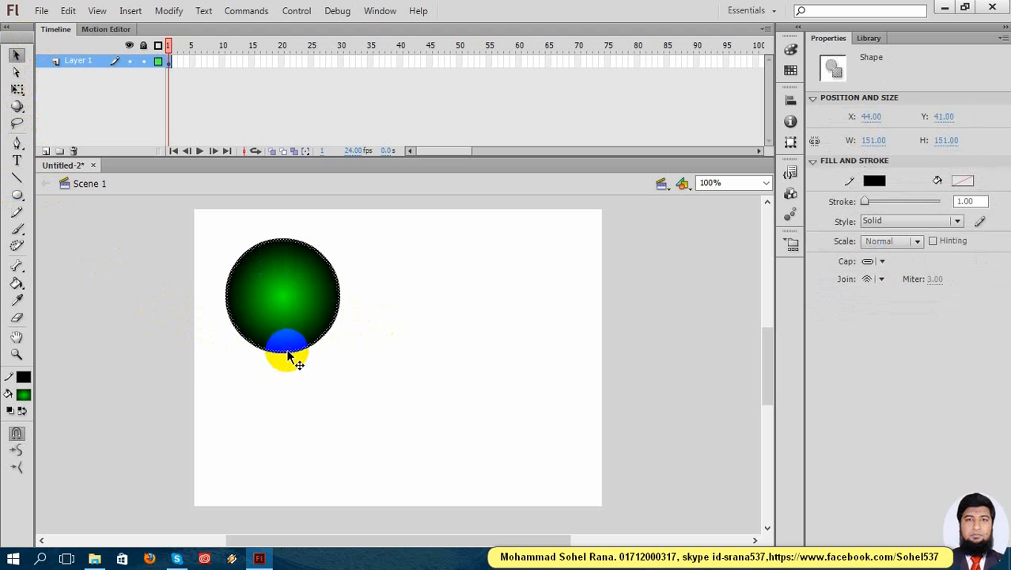
click(873, 181)
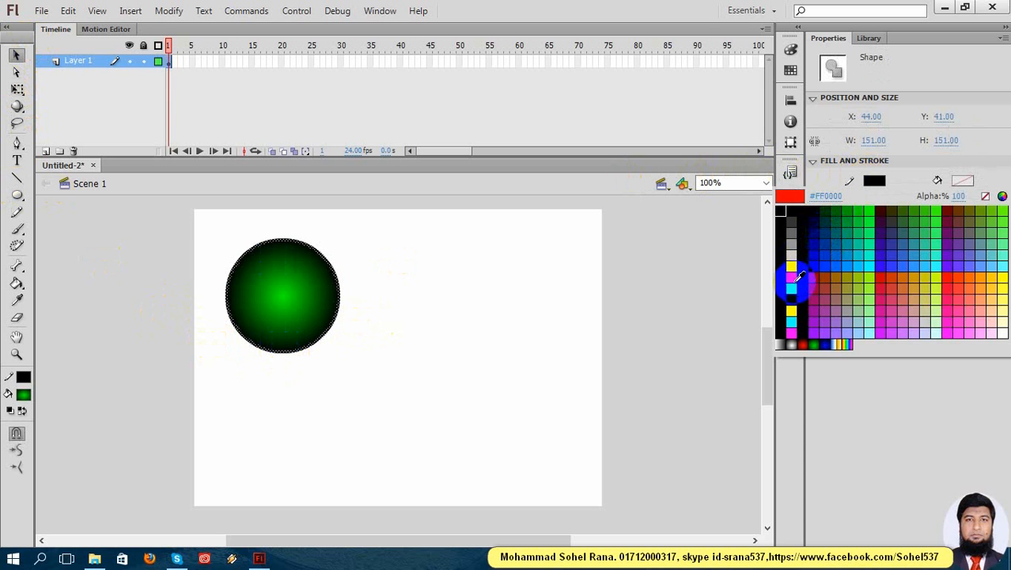
click(791, 277)
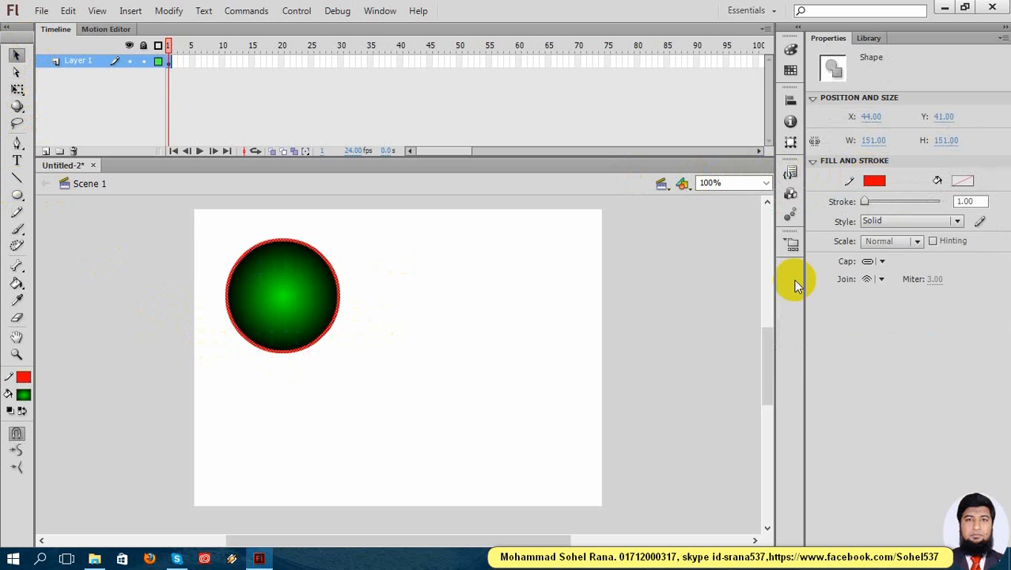
Change the circle's outline colour to blue and thicken the stroke to about 12.75.
click(873, 180)
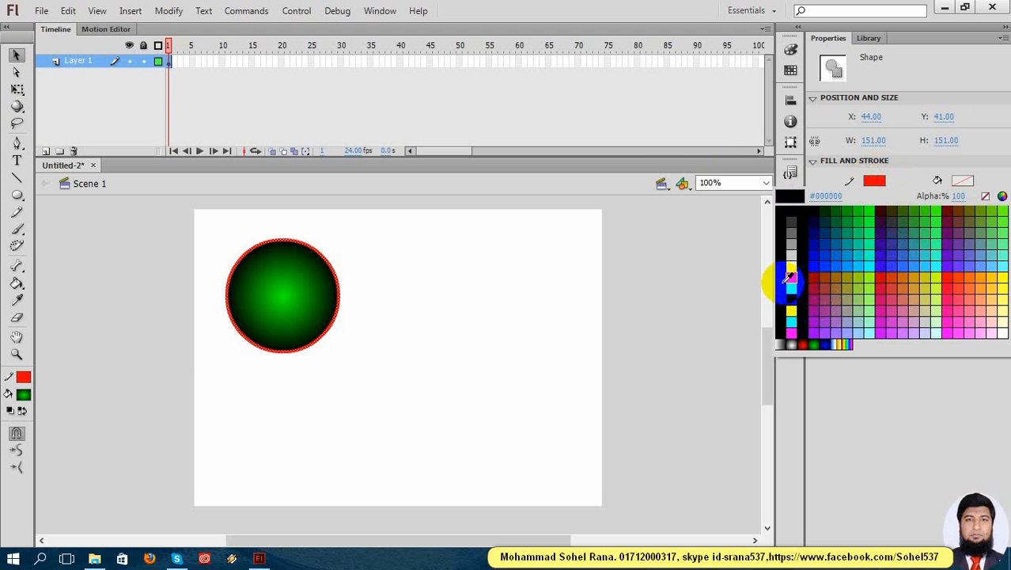
click(791, 299)
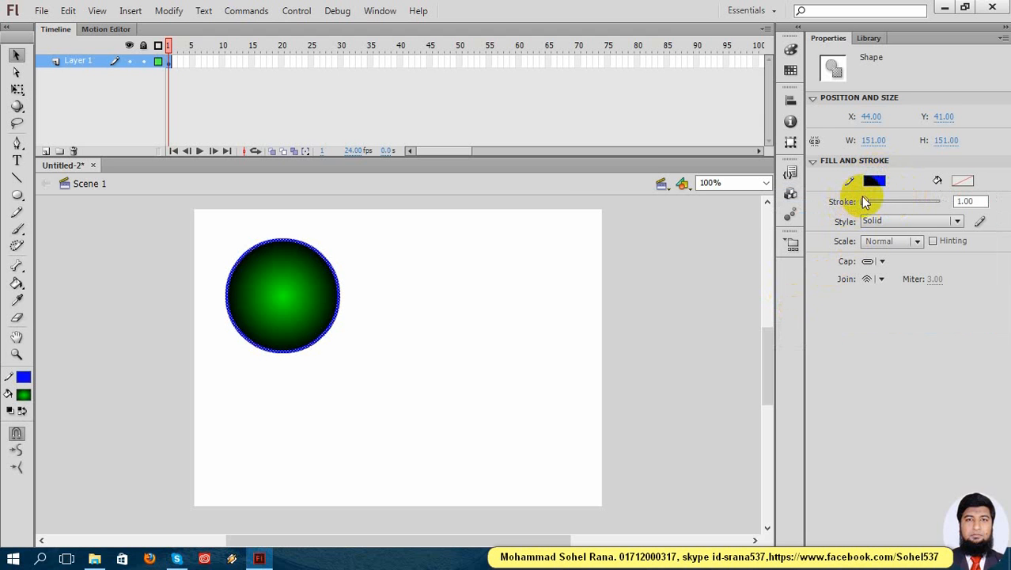
drag(863, 197, 871, 196)
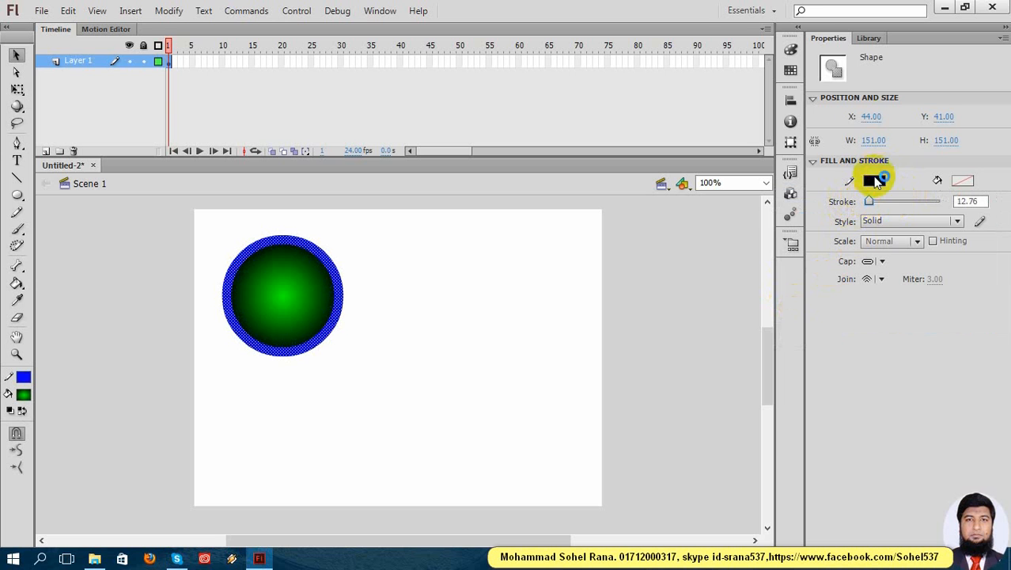
Detach the Properties panel so it floats over the workspace, lengthen it to show its settings, and place it beside the docked panels.
drag(824, 43, 621, 63)
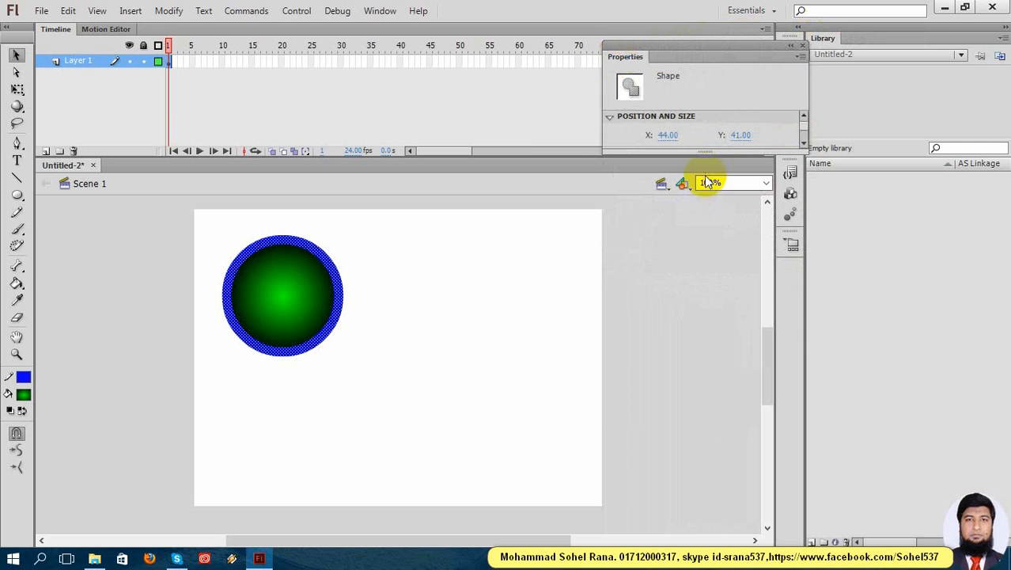
mouse_move(703, 152)
mouse_down()
mouse_move(683, 322)
mouse_move(703, 412)
mouse_up()
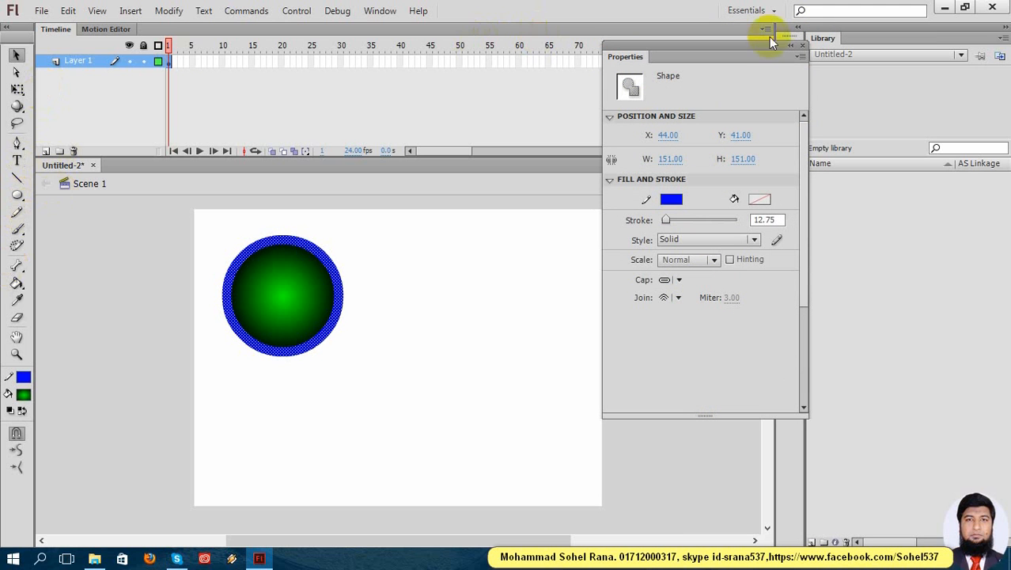
drag(735, 48, 697, 62)
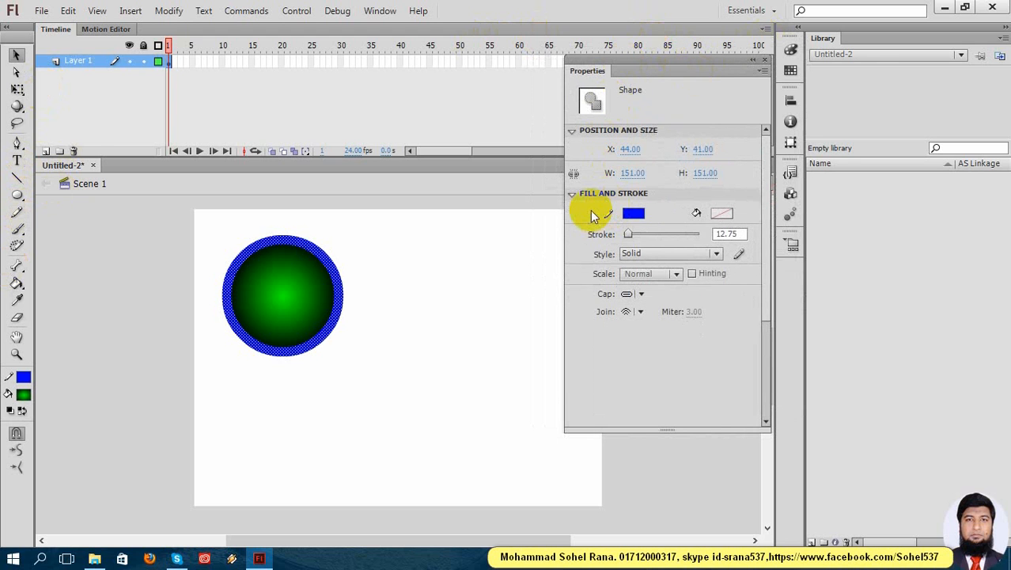
click(17, 177)
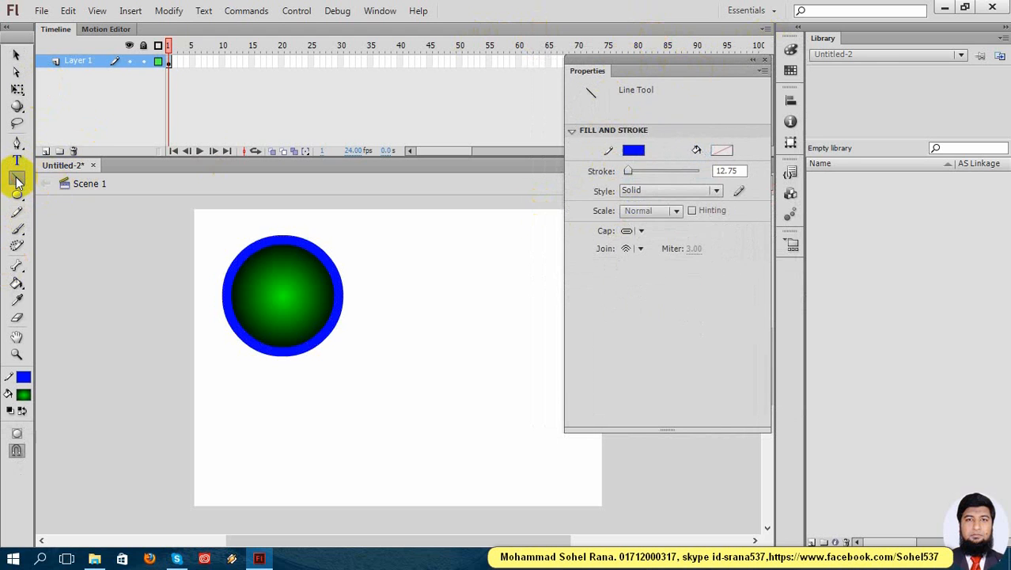
click(18, 88)
click(18, 60)
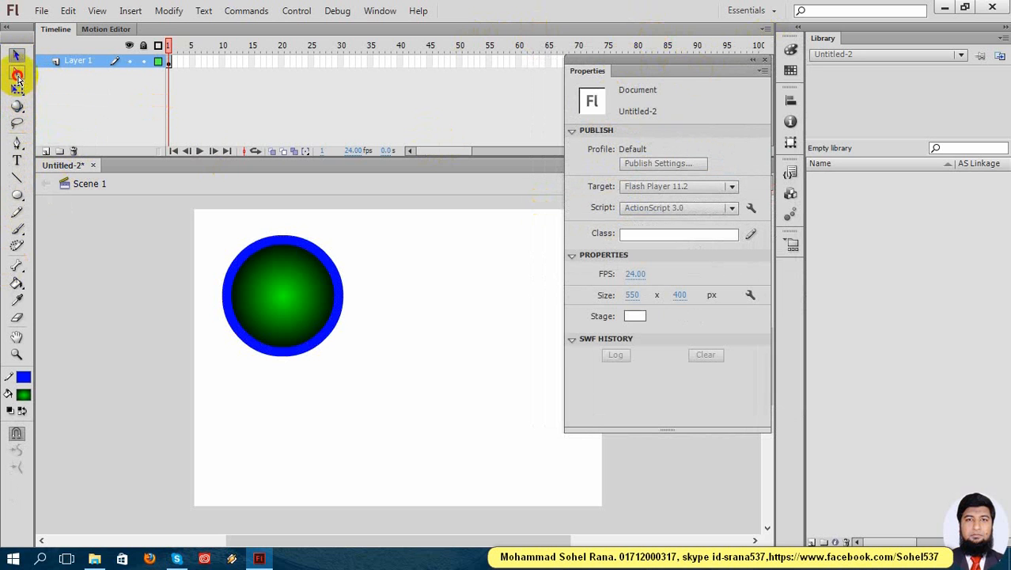
click(17, 73)
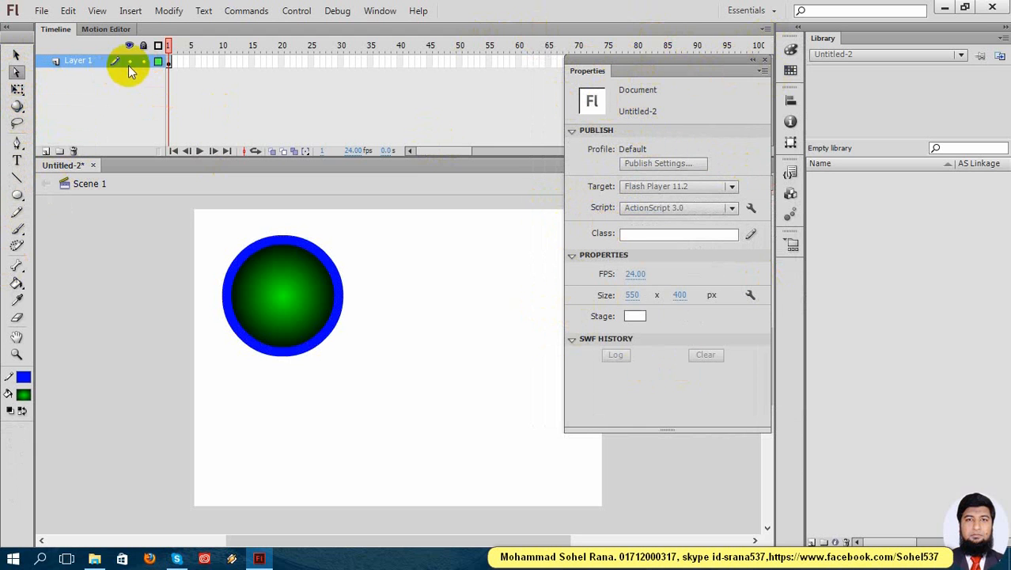
Draw a tall ellipse beside the circle and, below the circle, a notched oval with start angle 159.43 and end angle 133.71.
click(16, 196)
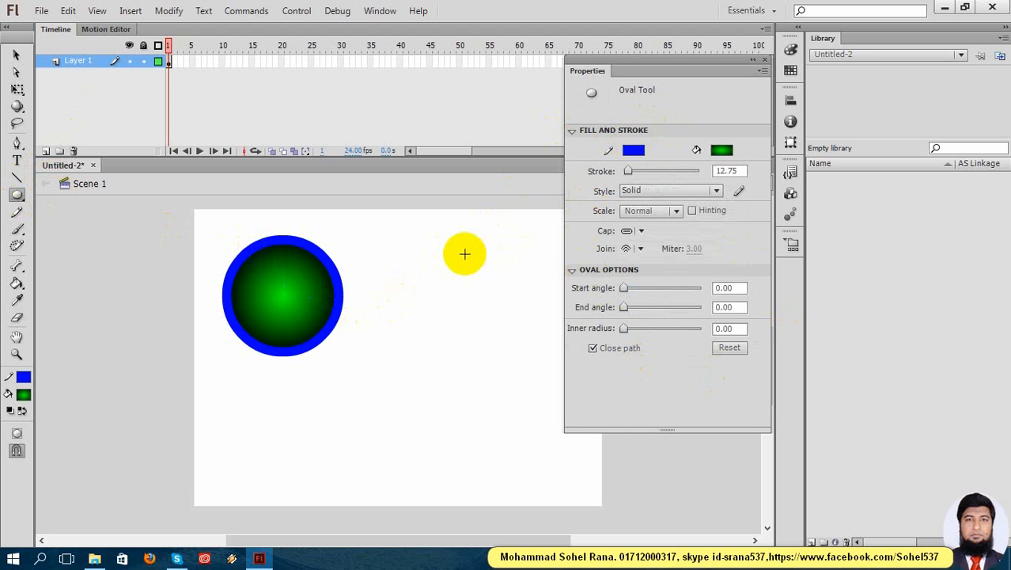
mouse_move(421, 238)
mouse_down()
mouse_move(452, 368)
mouse_move(505, 398)
mouse_up()
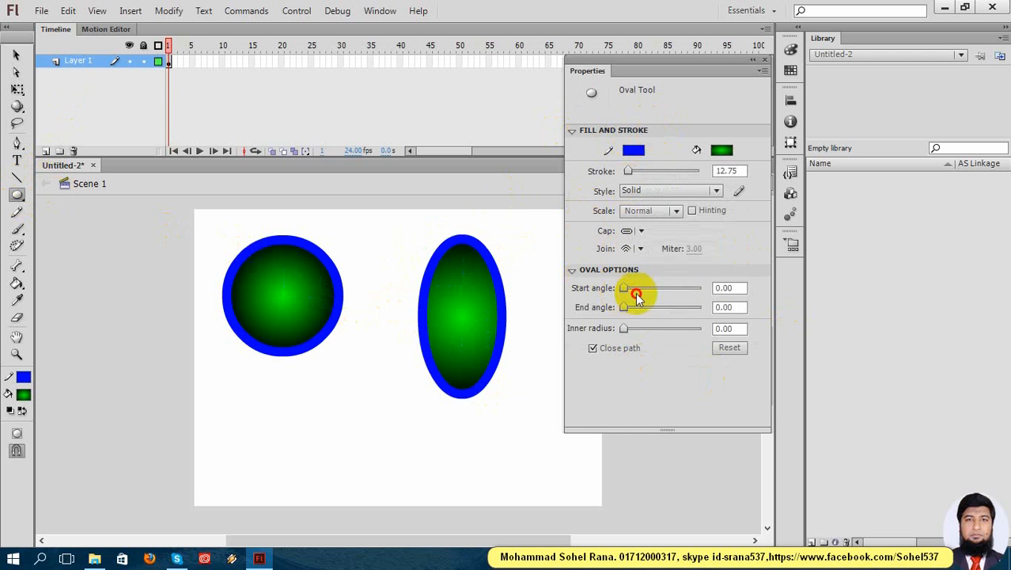
drag(622, 289, 652, 307)
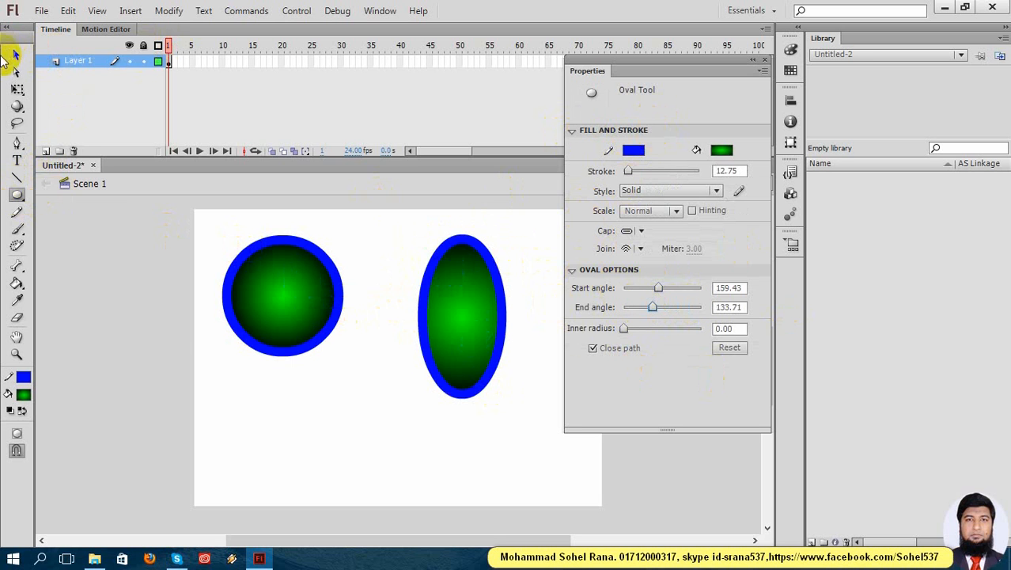
drag(240, 372, 370, 485)
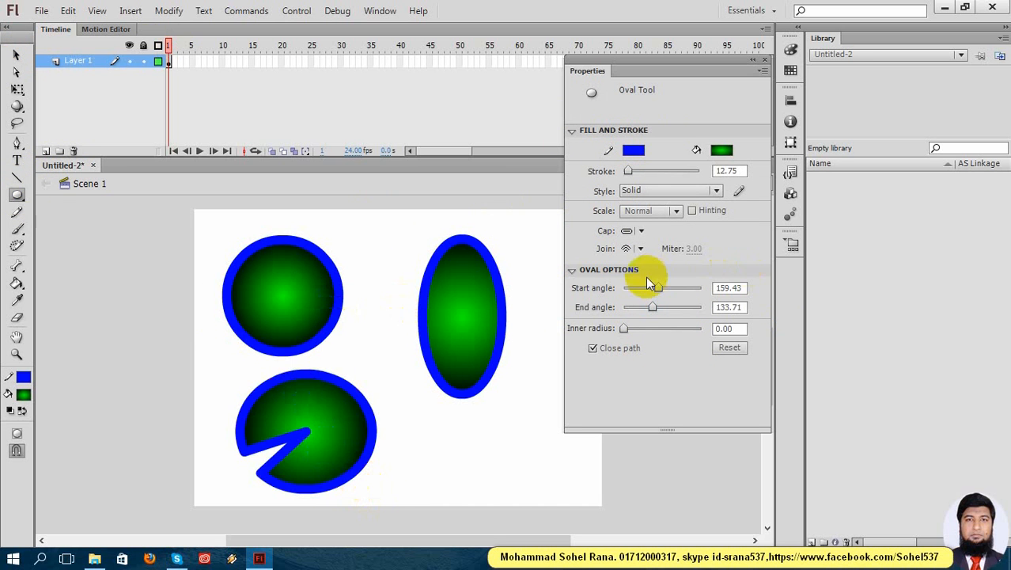
Return the Oval tool's start and end angles to 0 and delete all shapes from the stage.
drag(659, 289, 611, 288)
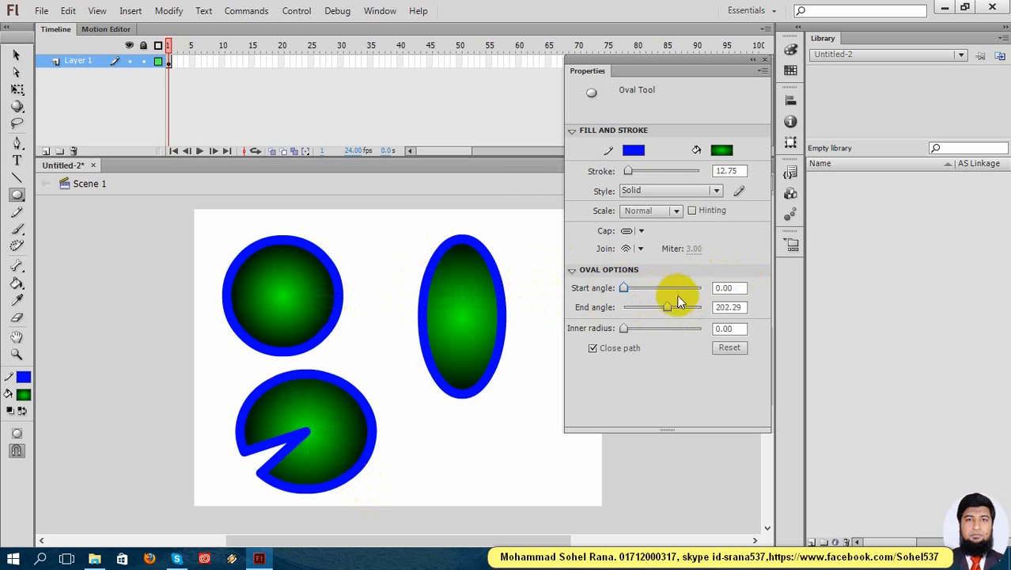
drag(665, 310, 519, 317)
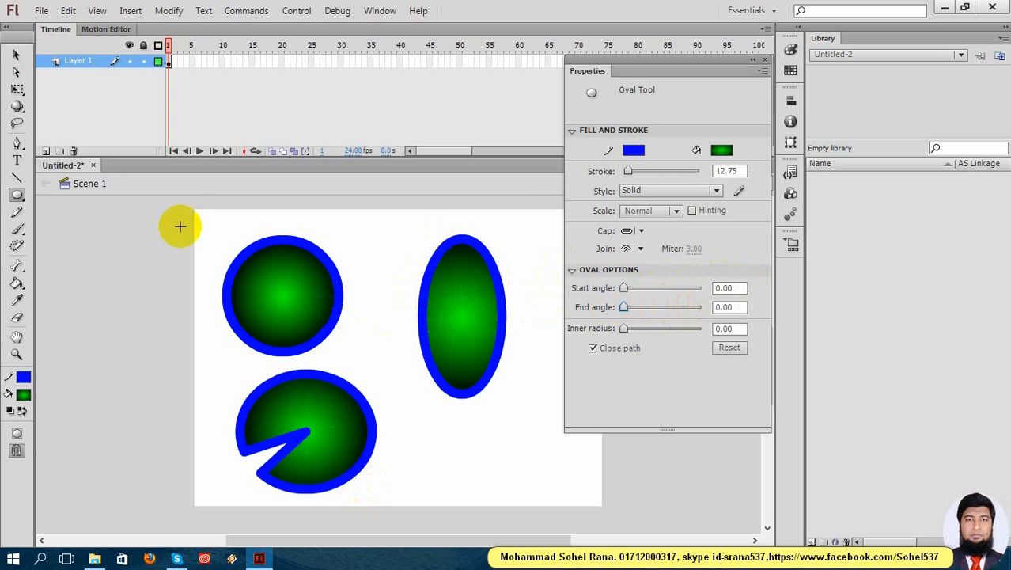
click(16, 55)
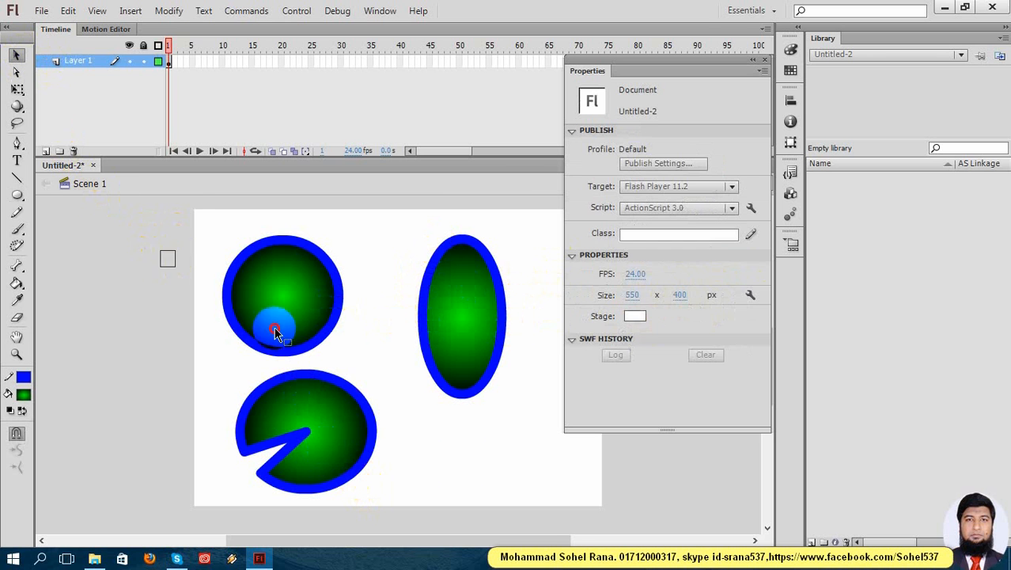
drag(556, 551, 555, 547)
drag(218, 197, 532, 500)
key(Delete)
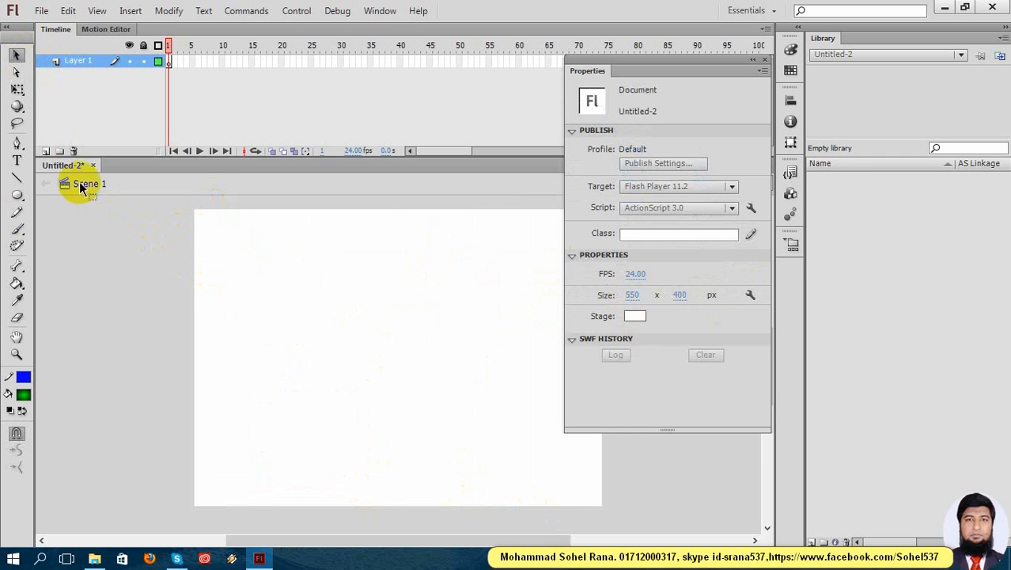
Set the Oval tool's stroke to 1 and draw a green gradient circle with a blue outline in the stage's upper-left area.
click(17, 195)
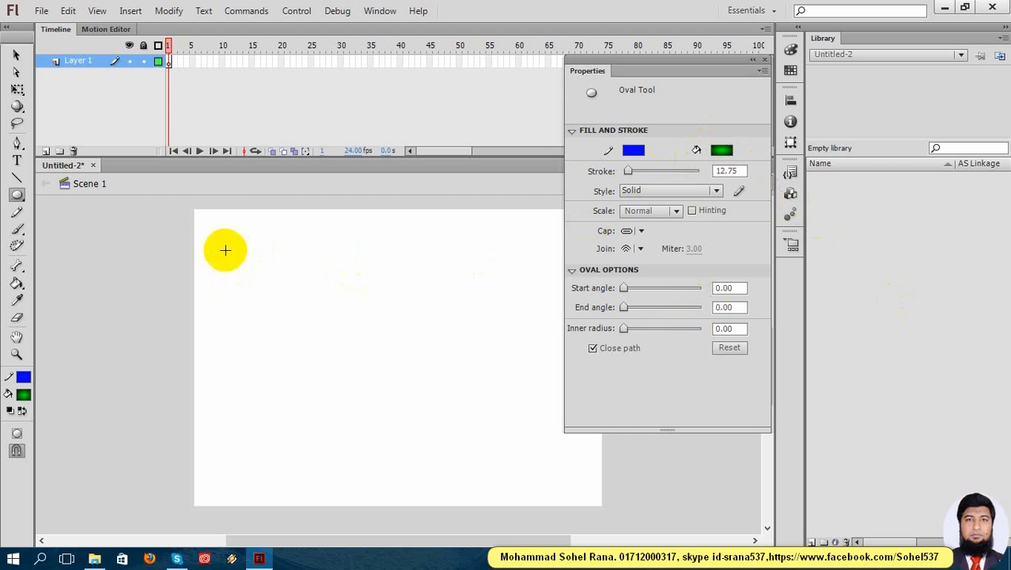
click(731, 173)
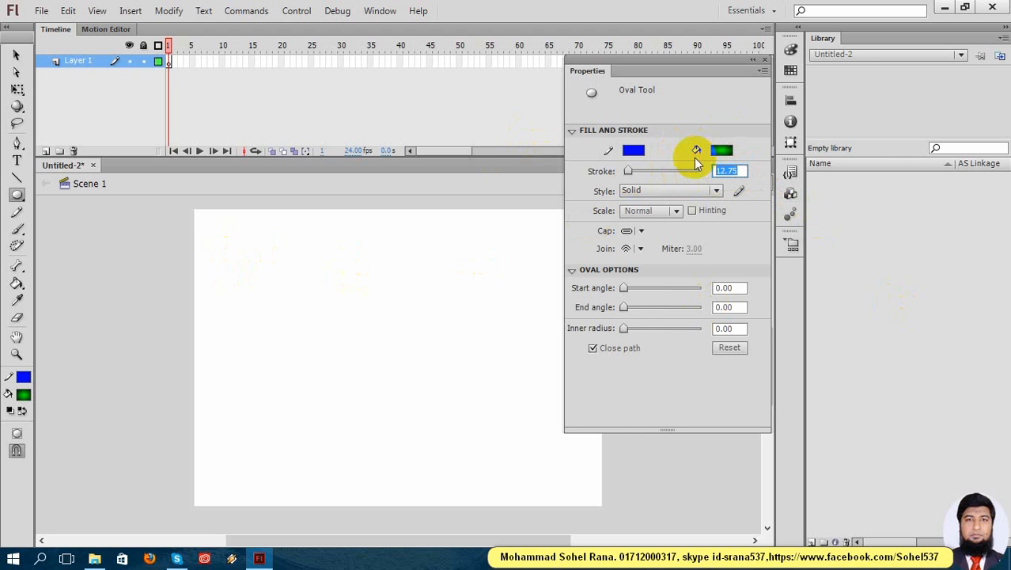
text(1)
key(Return)
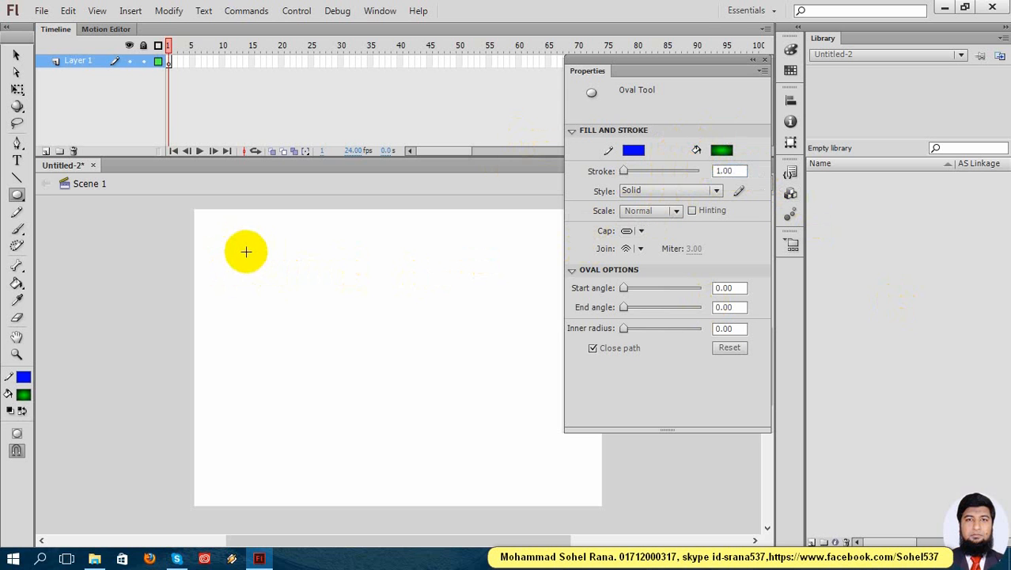
drag(246, 251, 373, 378)
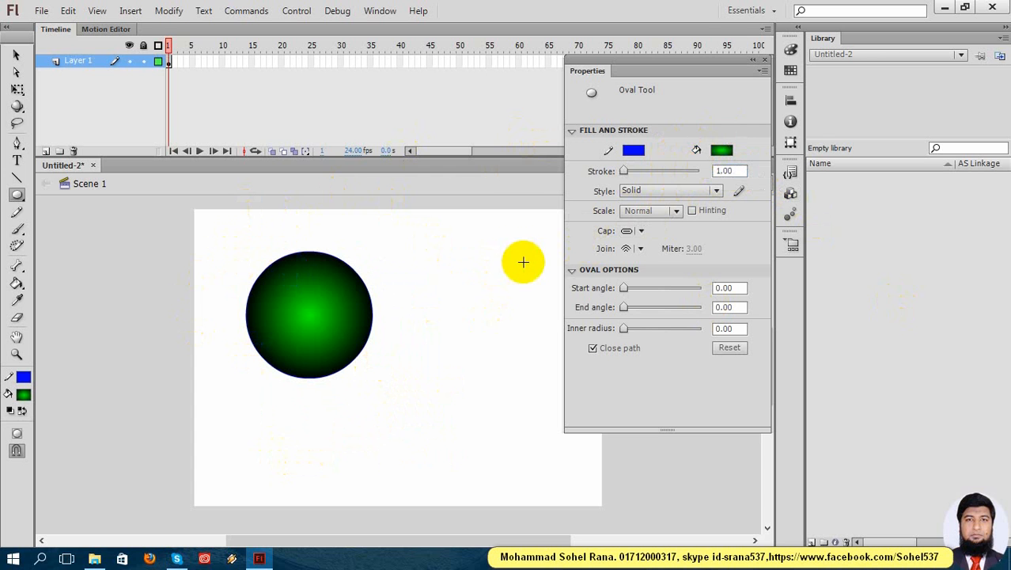
Move the Properties panel clear of the stage, set the Oval tool's stroke to 14.70 and draw a circle in the stage's upper-right area.
drag(662, 62, 731, 87)
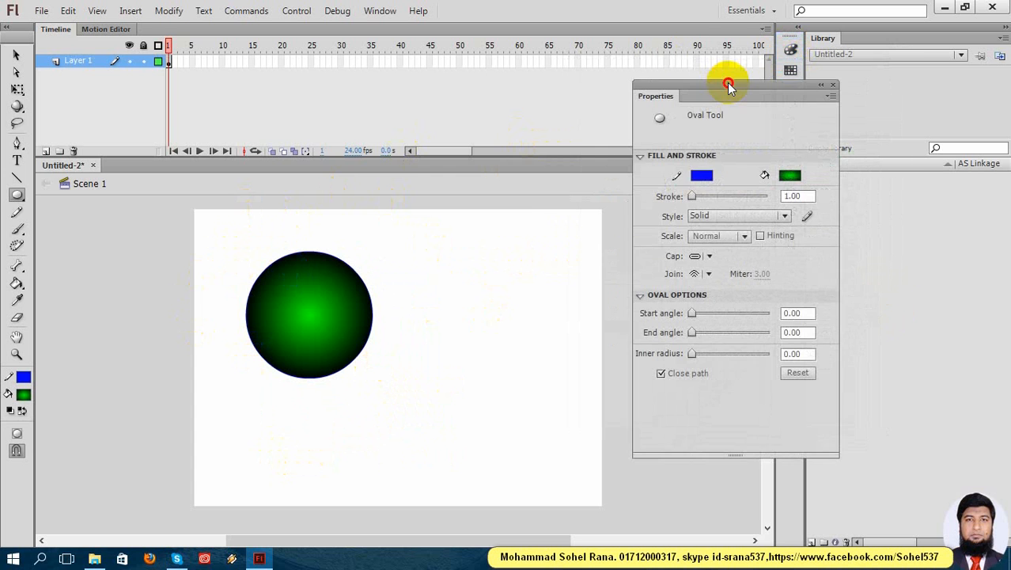
click(695, 196)
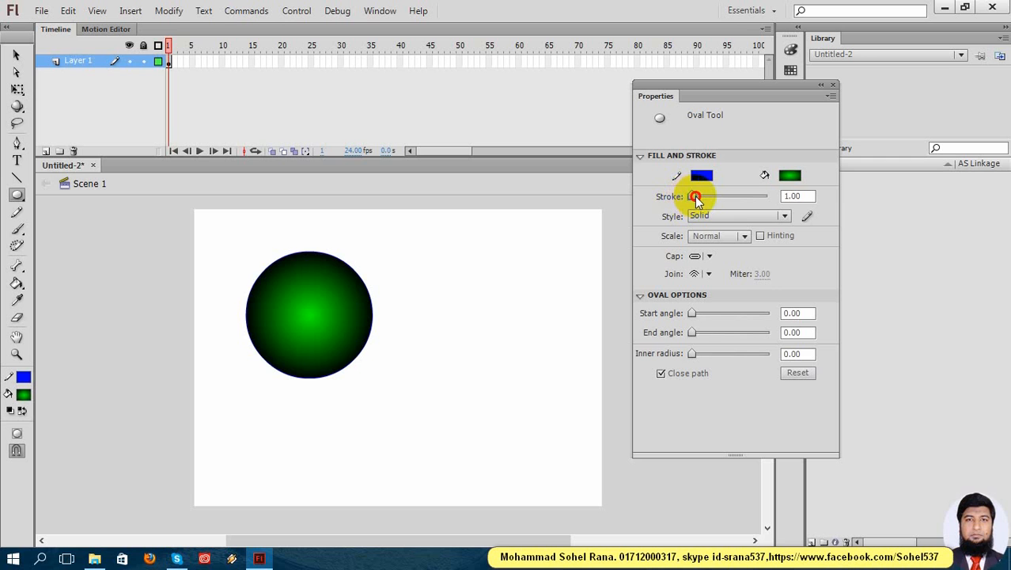
drag(700, 199, 699, 199)
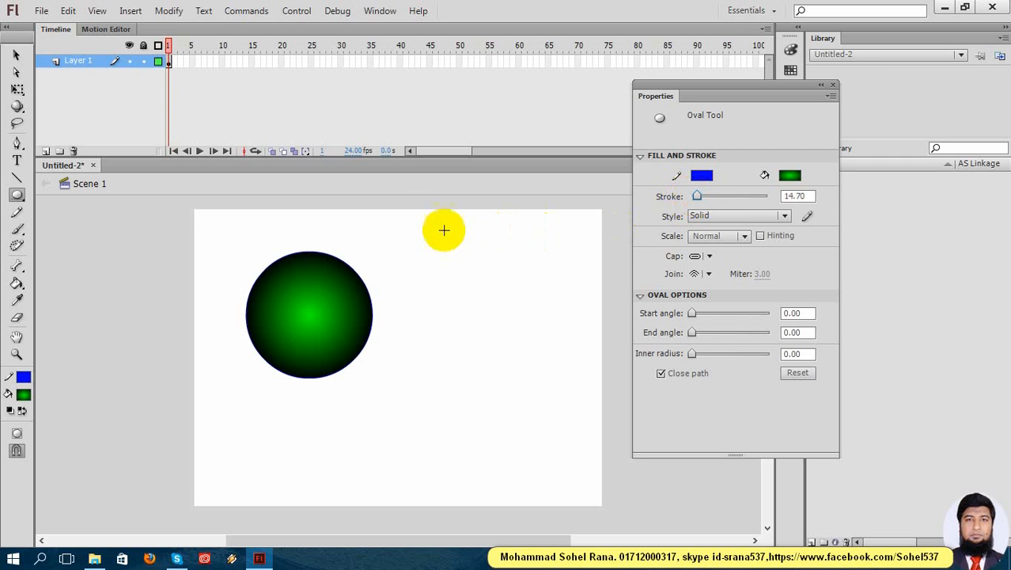
mouse_move(424, 219)
mouse_down()
mouse_move(462, 271)
mouse_move(534, 324)
mouse_up()
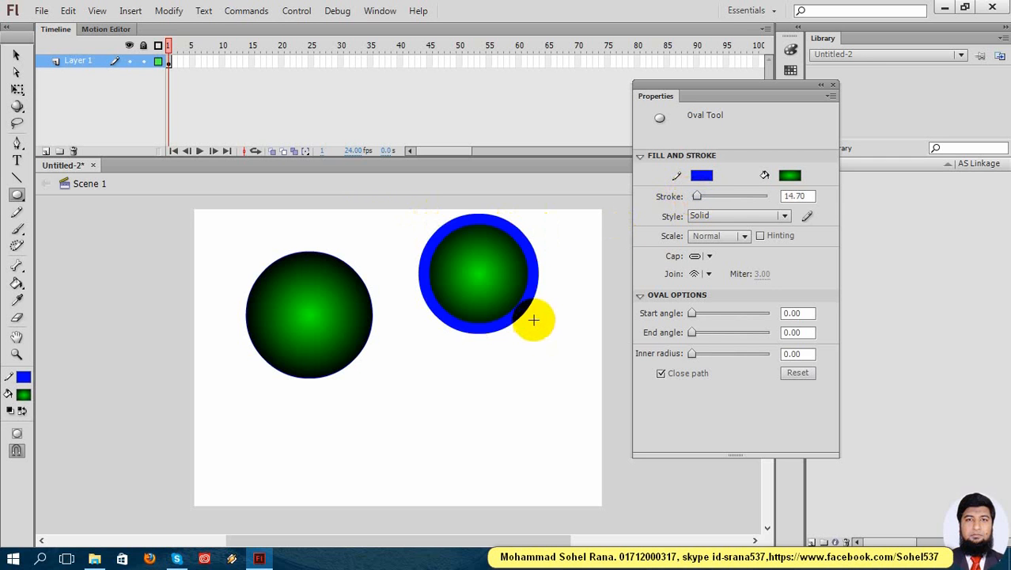
Set the Oval tool's stroke style to Dashed and draw a smaller circle below the thick-outlined one.
click(753, 216)
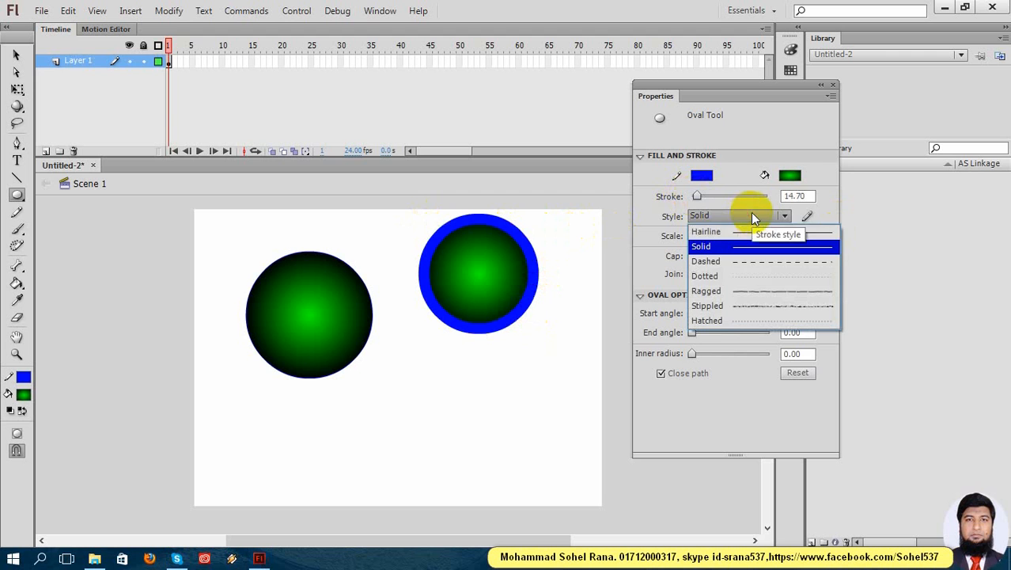
click(745, 265)
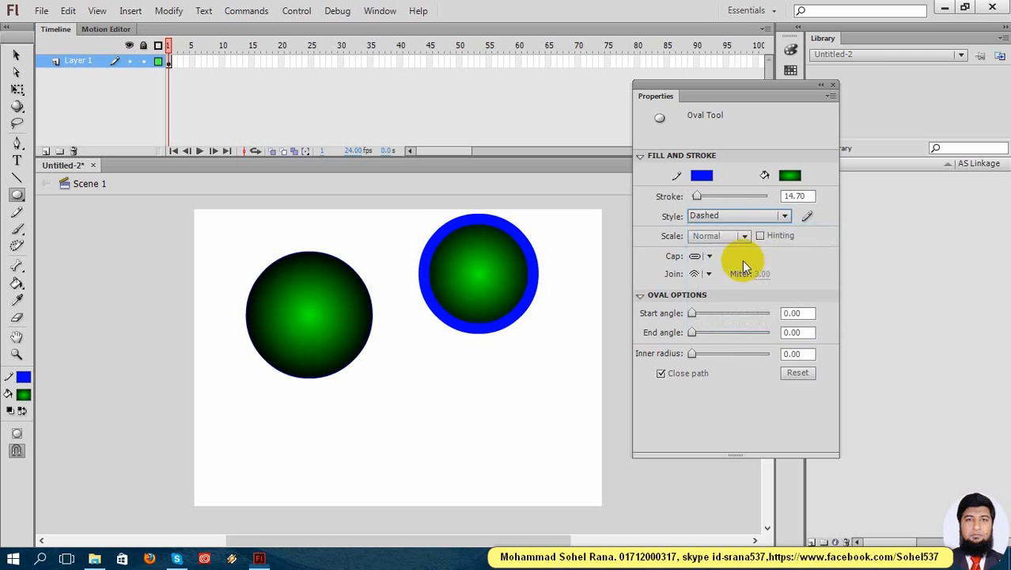
drag(420, 436, 476, 456)
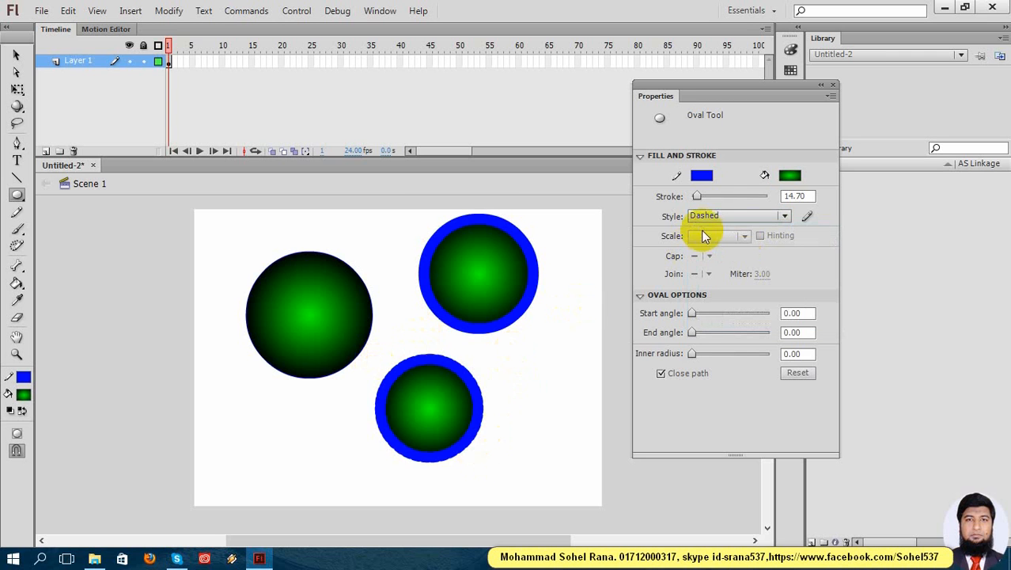
Set the stroke to 1 and draw a dashed-outline circle about 165 px wide in the stage's lower-right corner.
drag(696, 197, 693, 199)
click(797, 196)
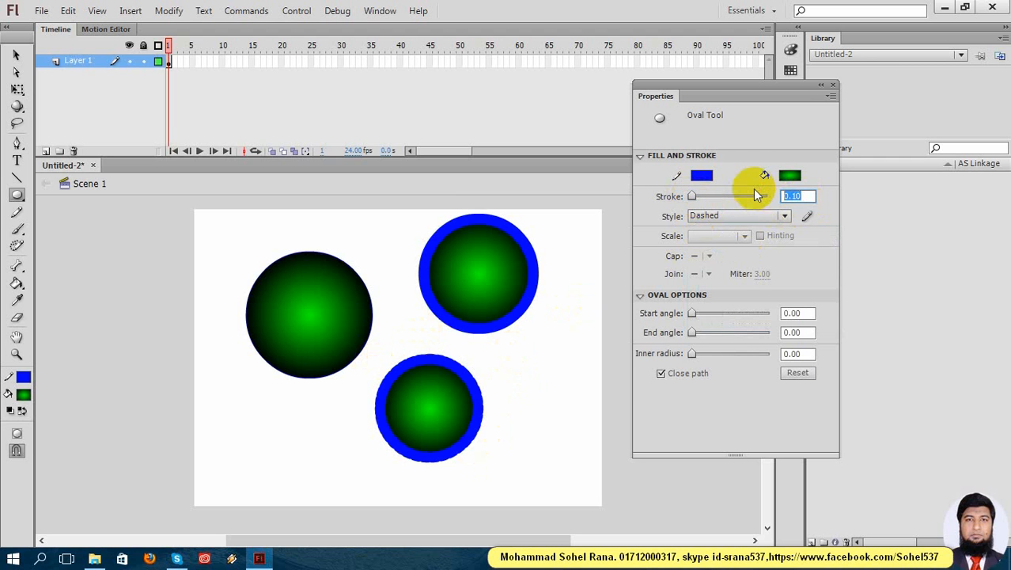
text(1)
mouse_move(502, 351)
mouse_down()
mouse_move(553, 414)
mouse_move(578, 493)
mouse_move(595, 495)
mouse_move(627, 465)
mouse_move(623, 472)
mouse_up()
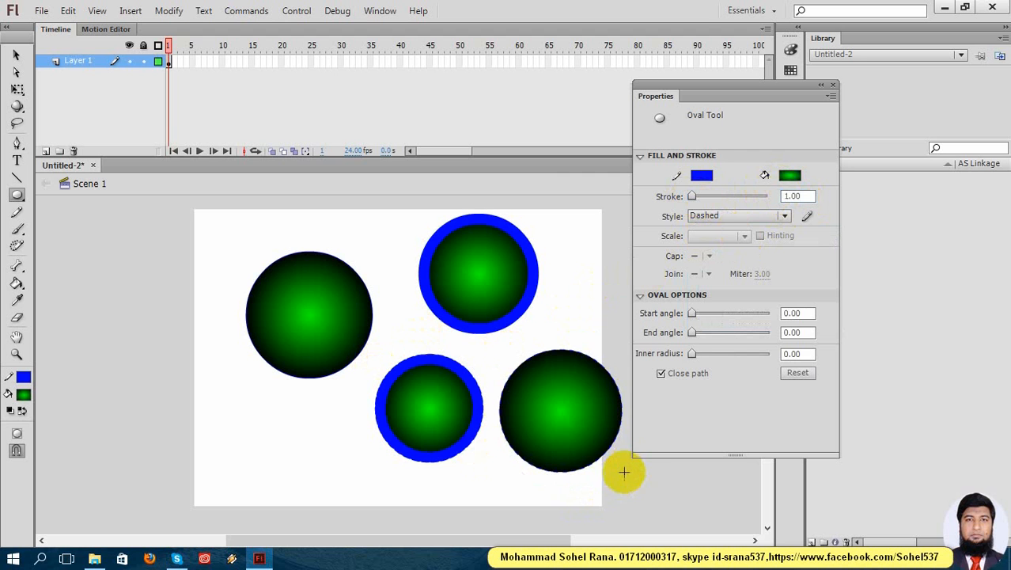
Examine the dashed outline along the upper edge of the lower-right circle up close.
key(z)
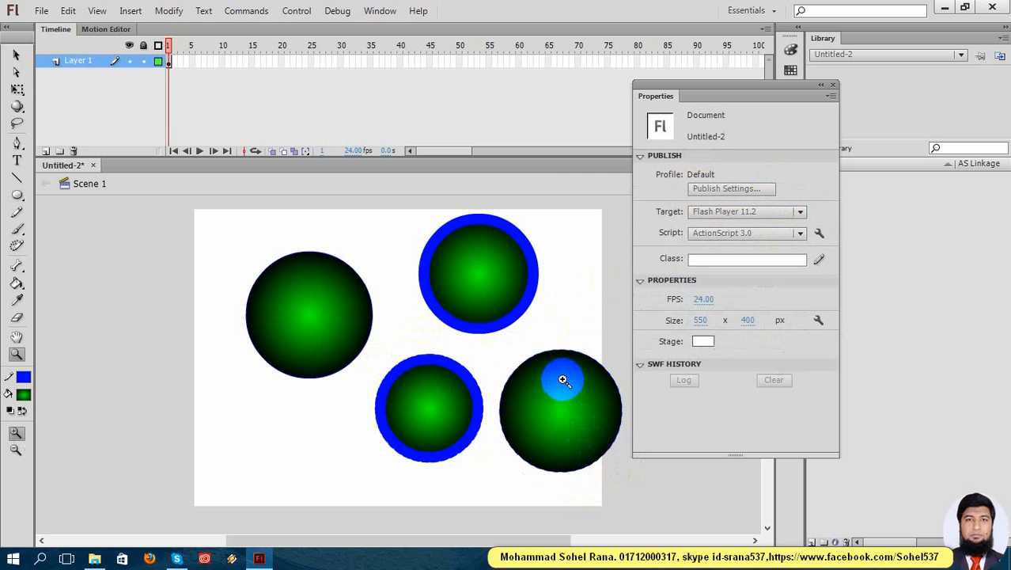
drag(535, 343, 575, 404)
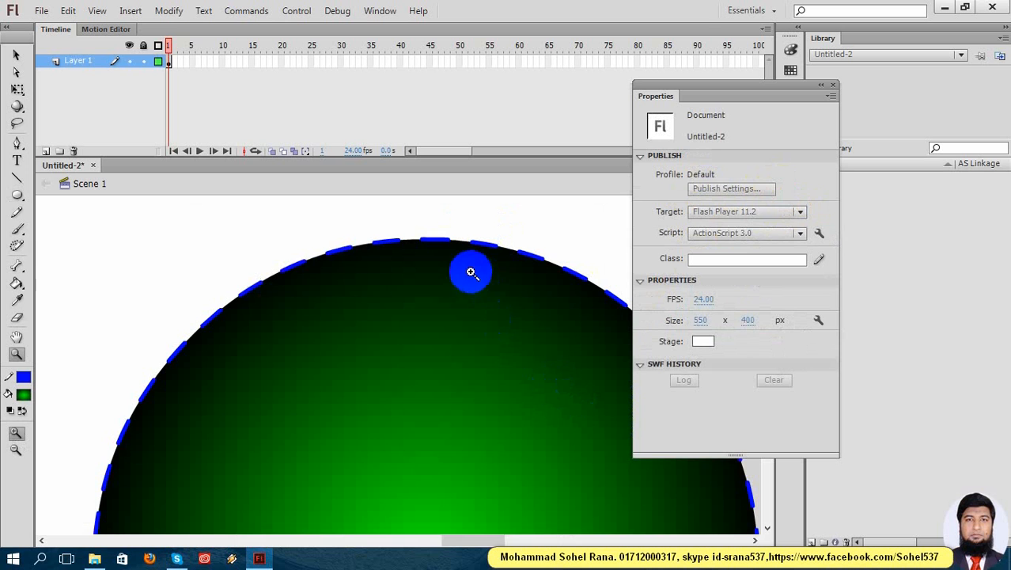
click(427, 273)
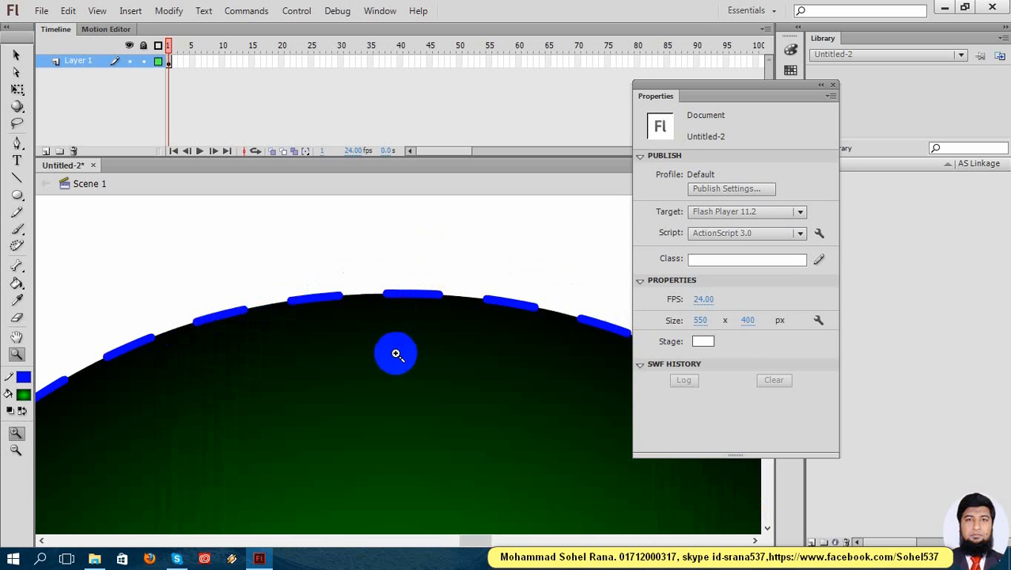
alt+click(311, 319)
alt+click(379, 378)
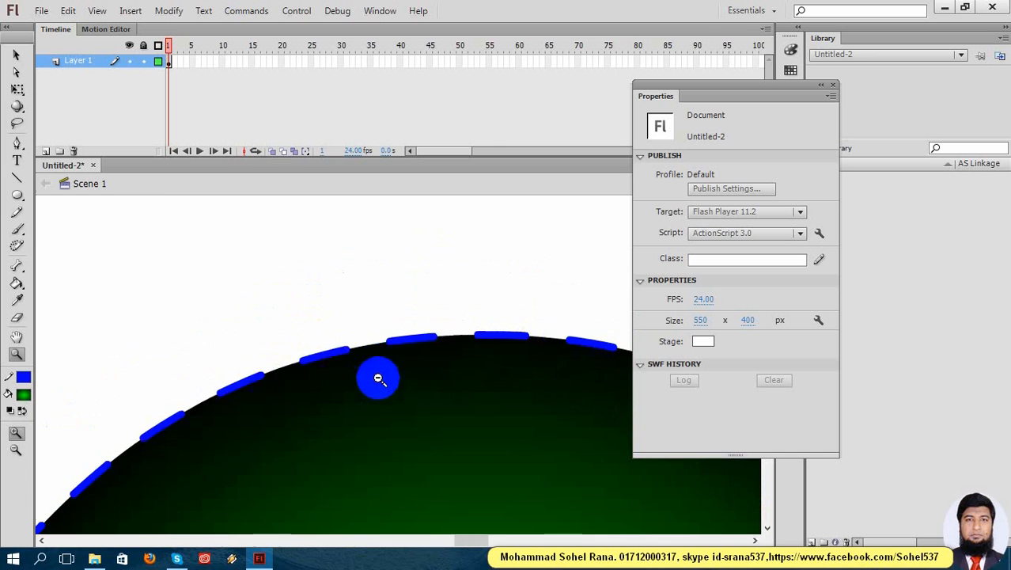
alt+click(467, 408)
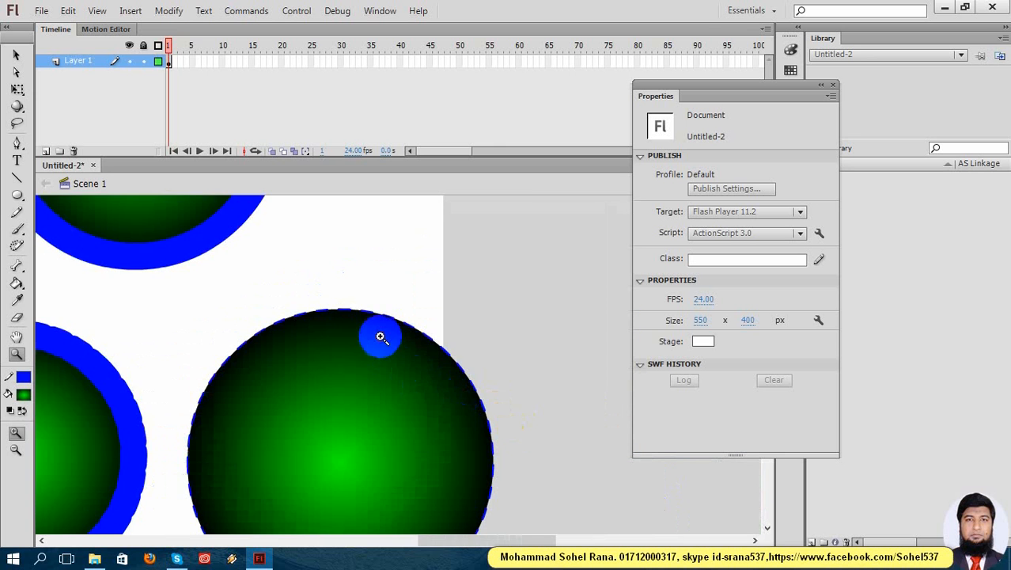
click(379, 334)
click(379, 334)
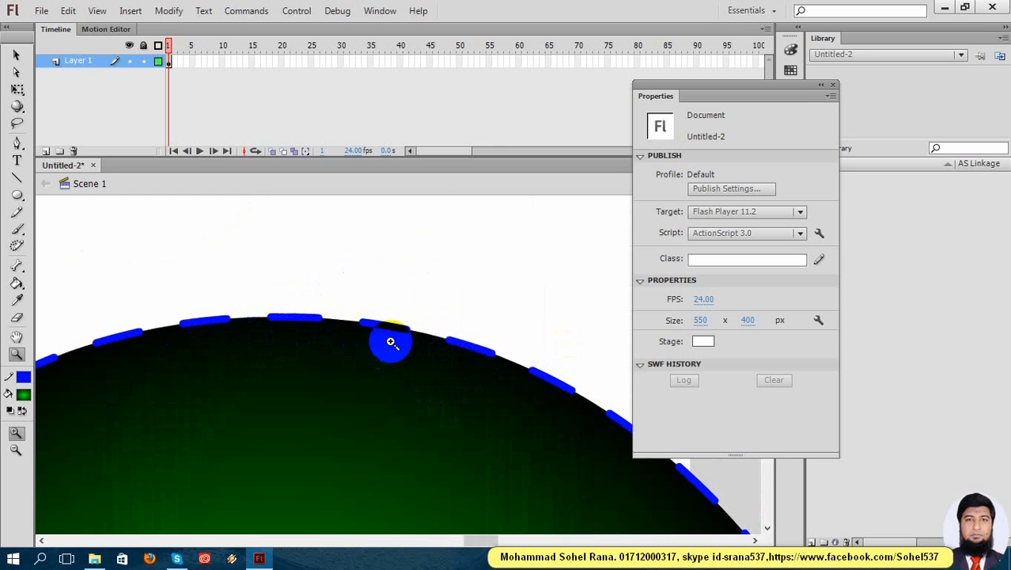
alt+click(419, 392)
alt+click(387, 475)
alt+click(381, 496)
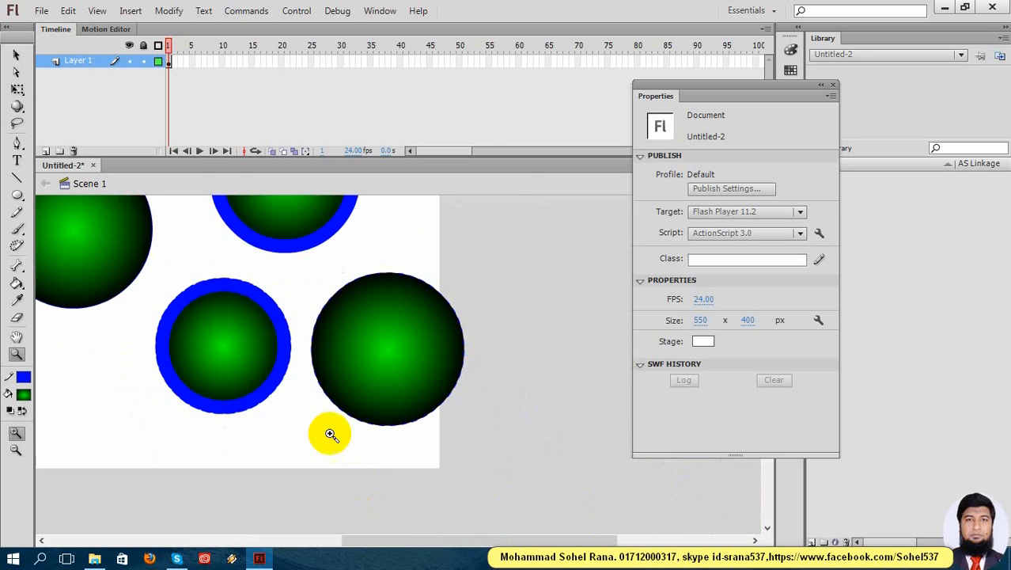
Delete the two dashed circles and the solid thick-outlined circle from the stage.
click(16, 55)
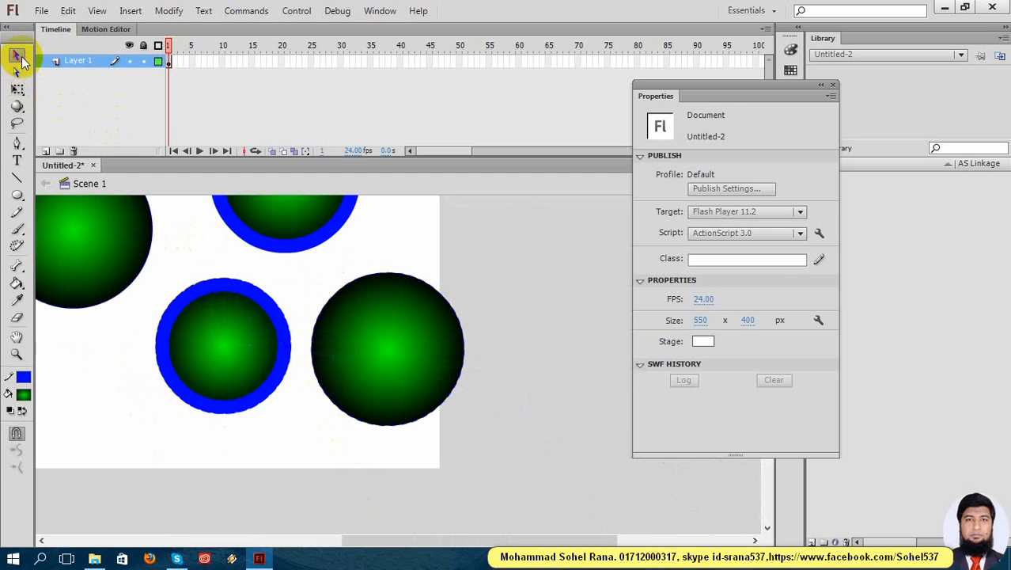
click(374, 356)
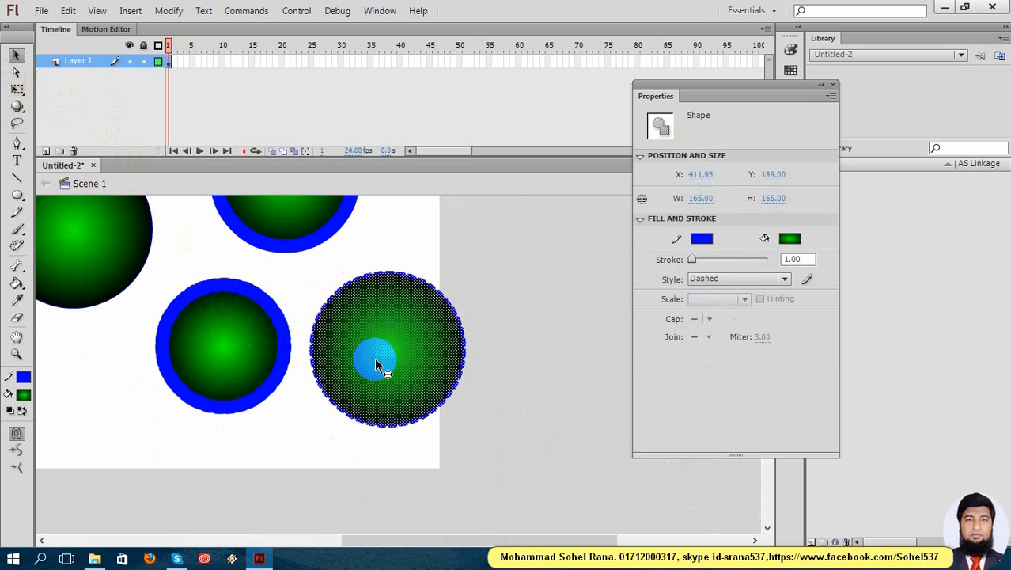
key(Delete)
double_click(241, 371)
key(Delete)
click(280, 303)
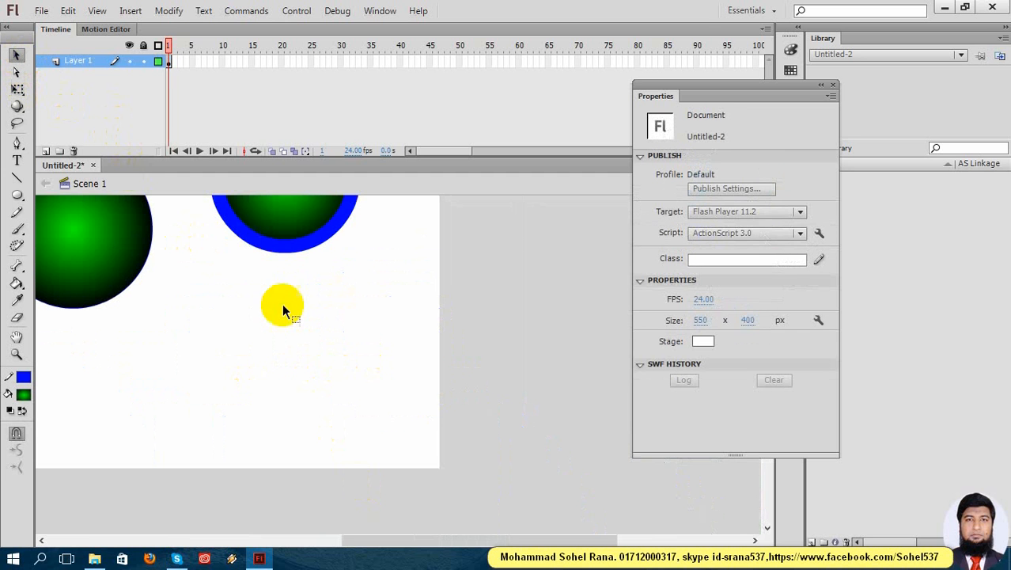
scroll(288, 305, up, 3)
double_click(293, 307)
key(Delete)
click(295, 320)
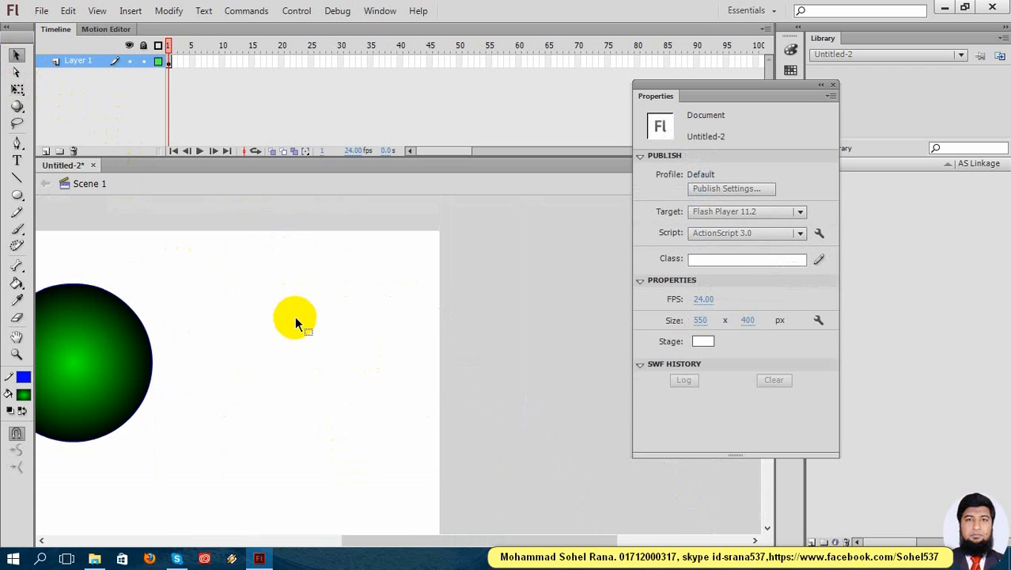
Delete the remaining green circle, fill and outline together, to empty the stage.
drag(241, 345, 330, 377)
double_click(237, 360)
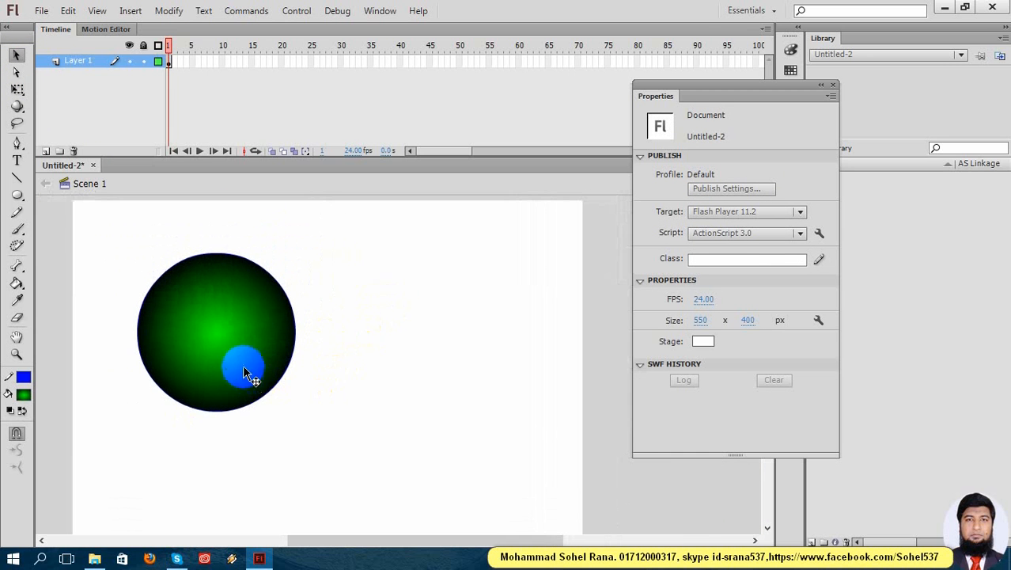
double_click(235, 357)
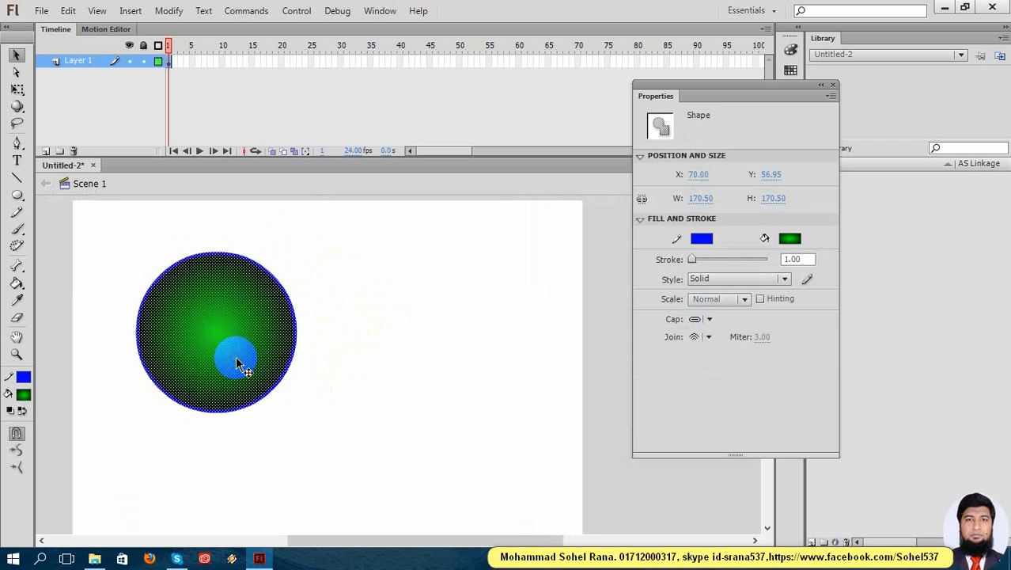
key(Delete)
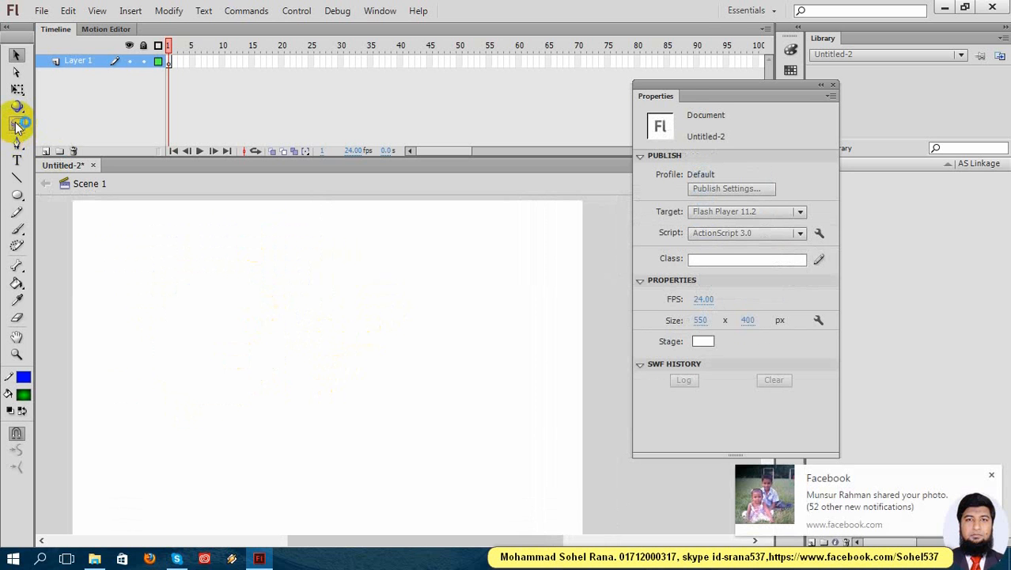
With the Oval tool, draw a half circle with start angle 180 and, to its right, a notched oval with start angle 45.
click(17, 194)
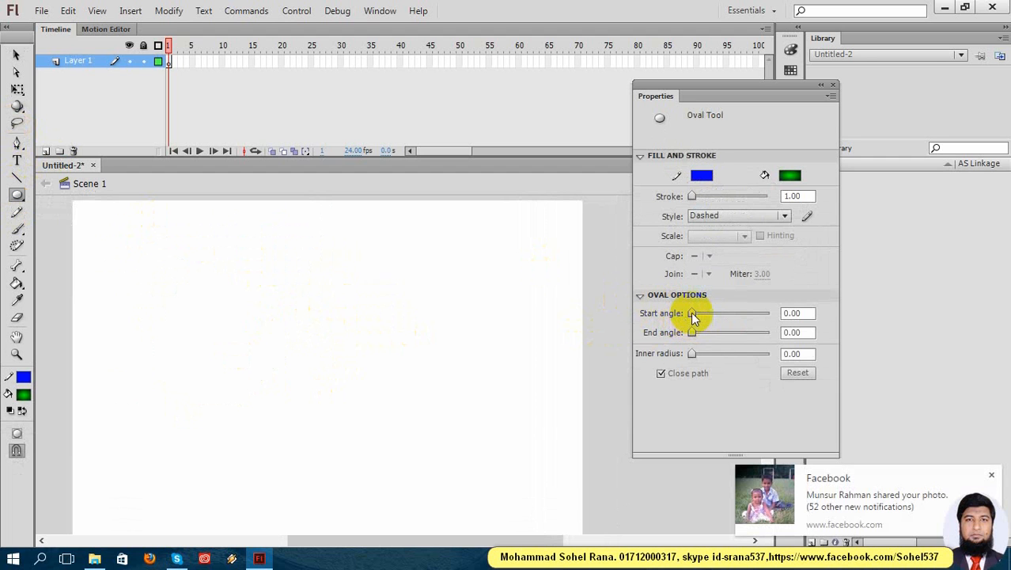
drag(692, 314, 733, 314)
double_click(795, 313)
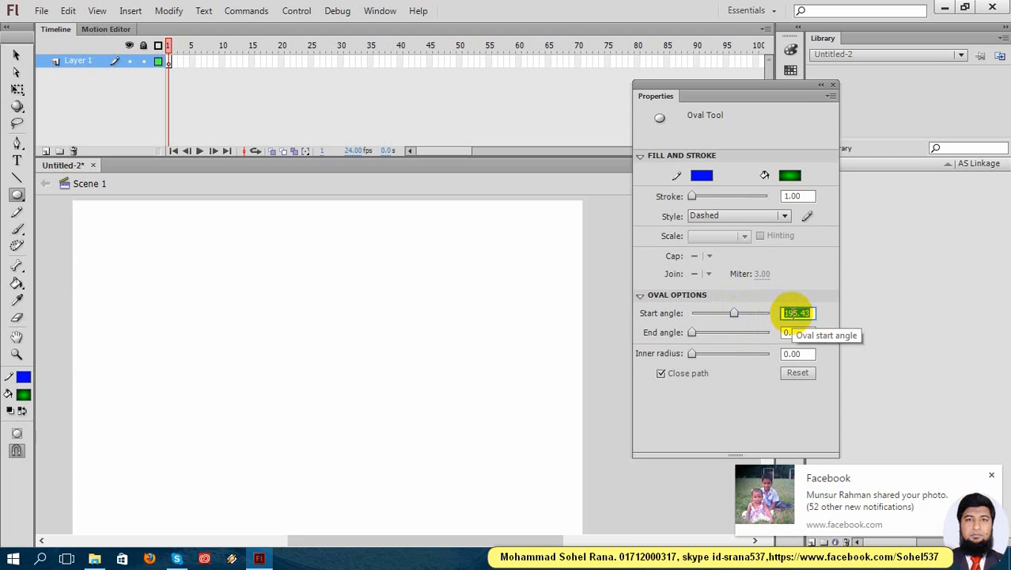
text(180)
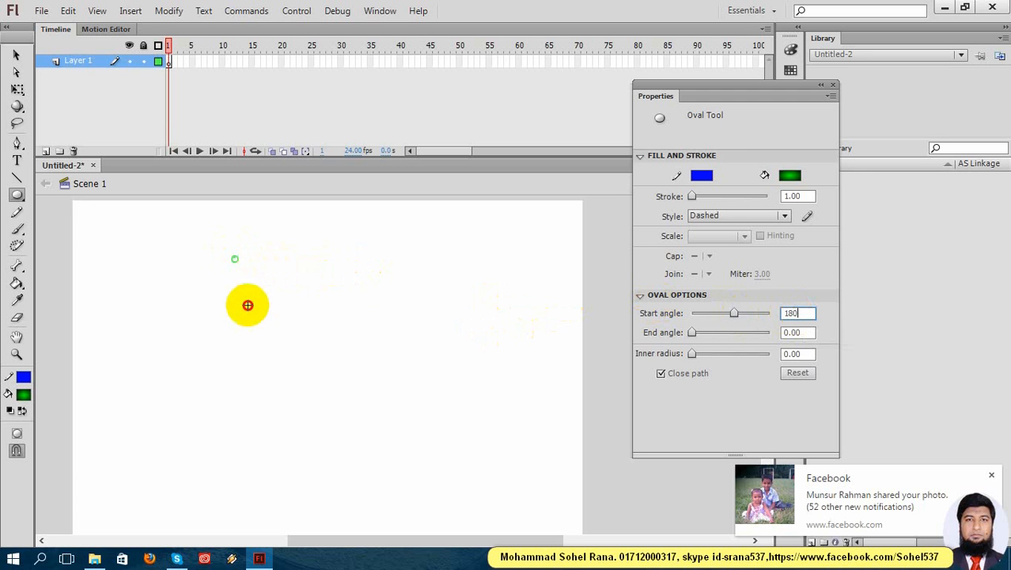
drag(247, 306, 408, 429)
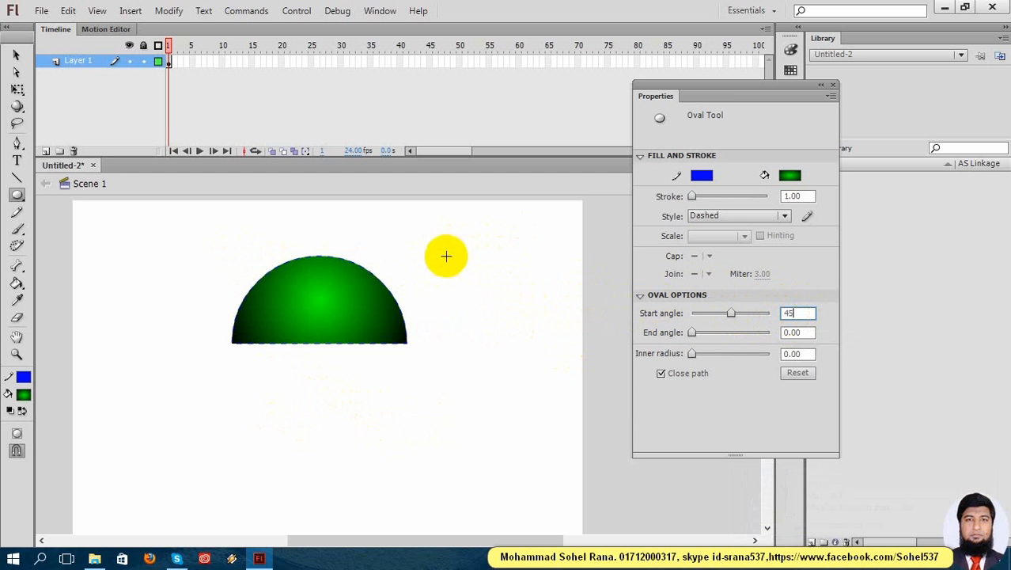
drag(446, 255, 546, 372)
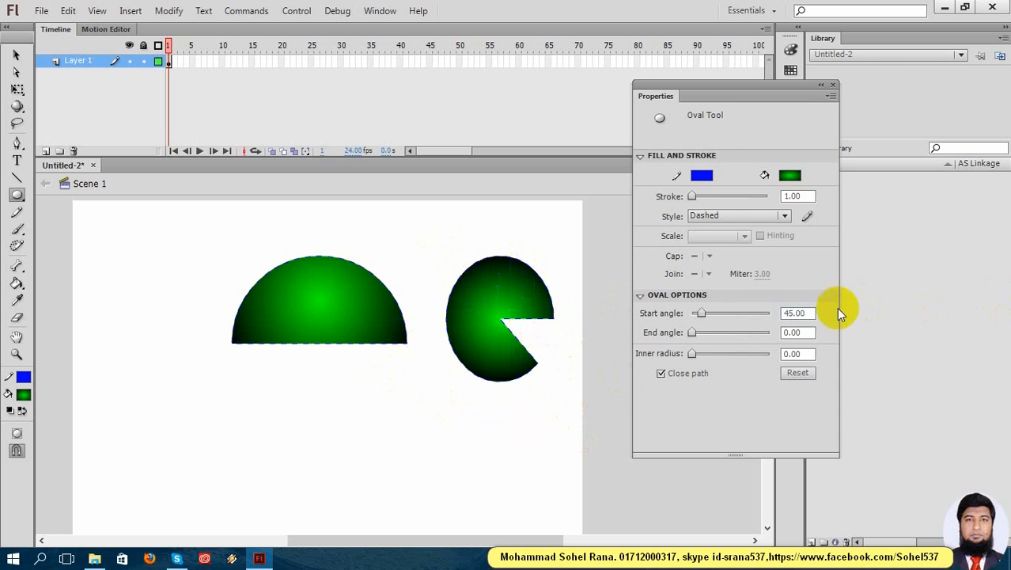
Draw an oval sector with start angle 230 below the half circle, and a full circle with start angle 0 to the half circle's left.
drag(703, 313, 735, 317)
double_click(789, 313)
text(230)
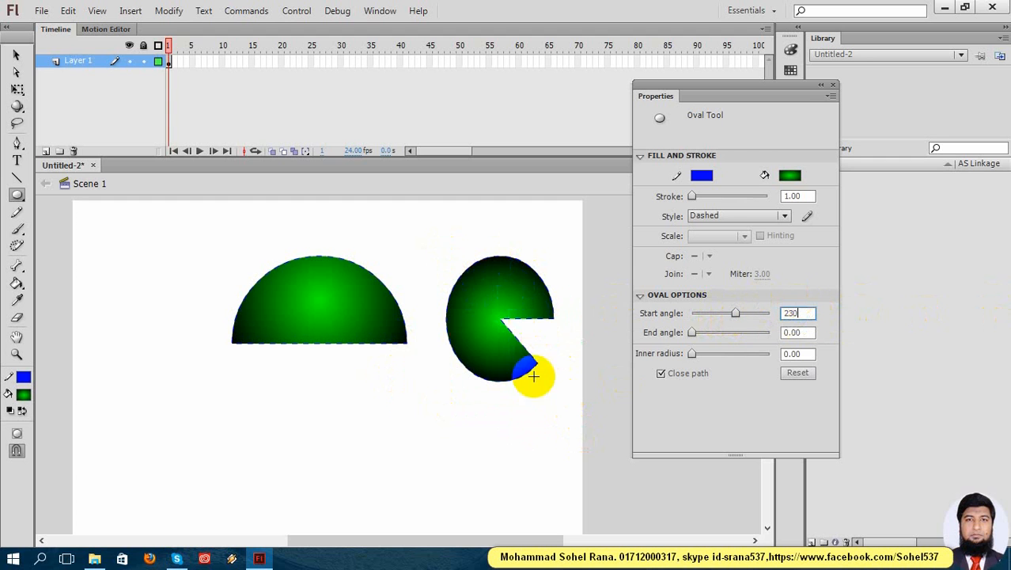
drag(179, 386, 403, 528)
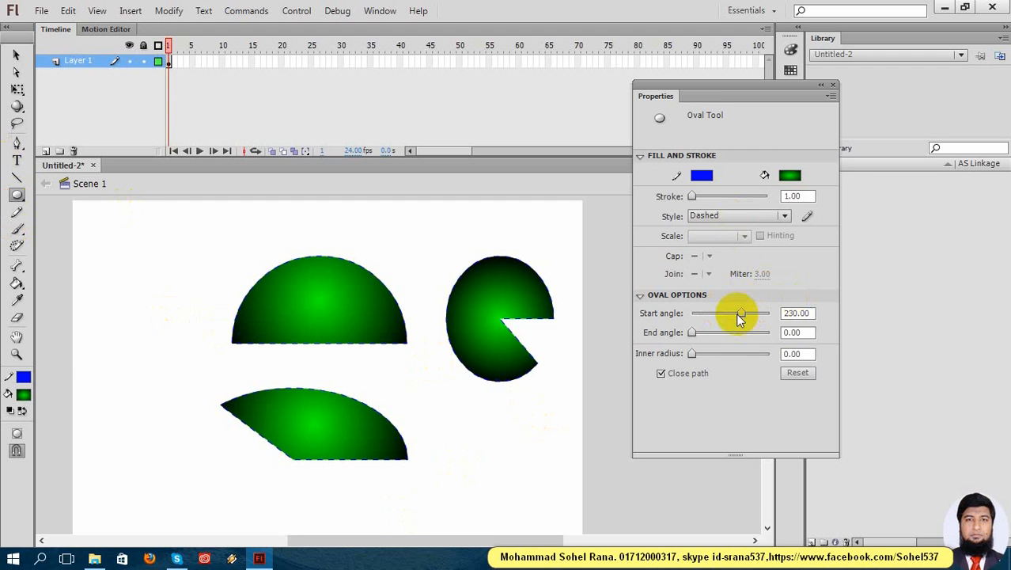
drag(735, 312, 691, 314)
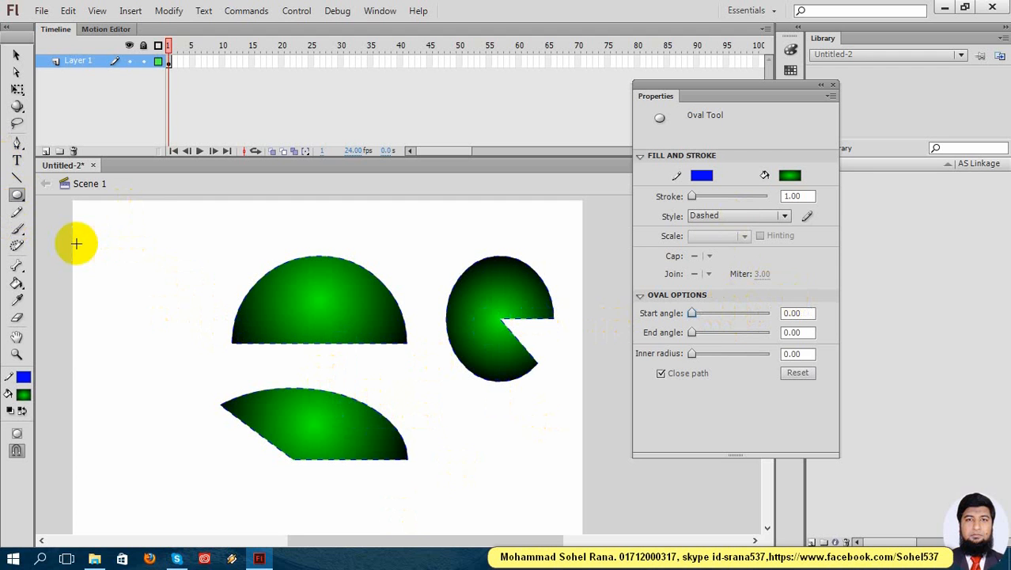
drag(76, 243, 197, 365)
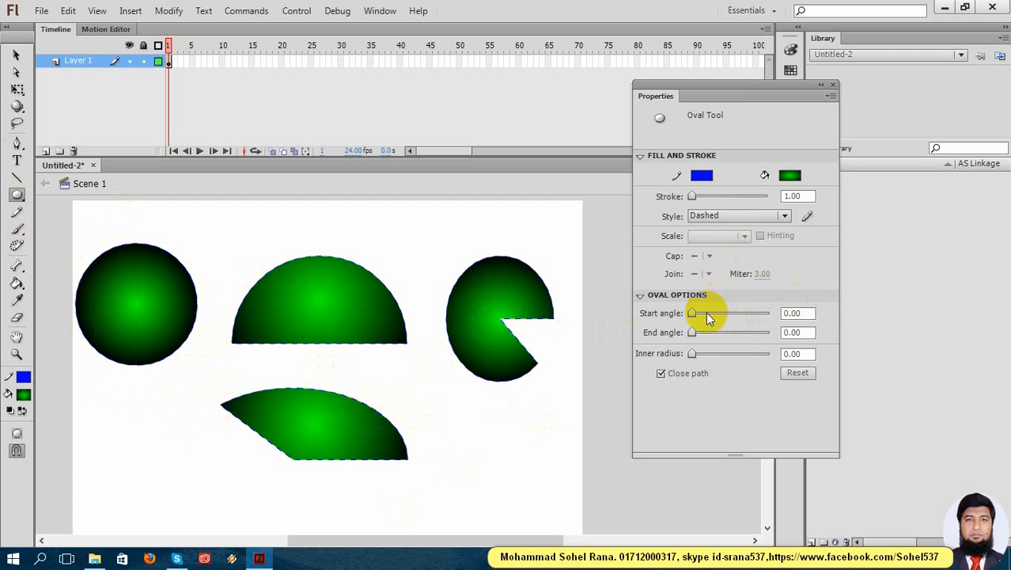
Draw a notched oval with start angle 30 below the full circle and a small wedge with start angle 320.57 in the stage's lower-right area.
click(790, 311)
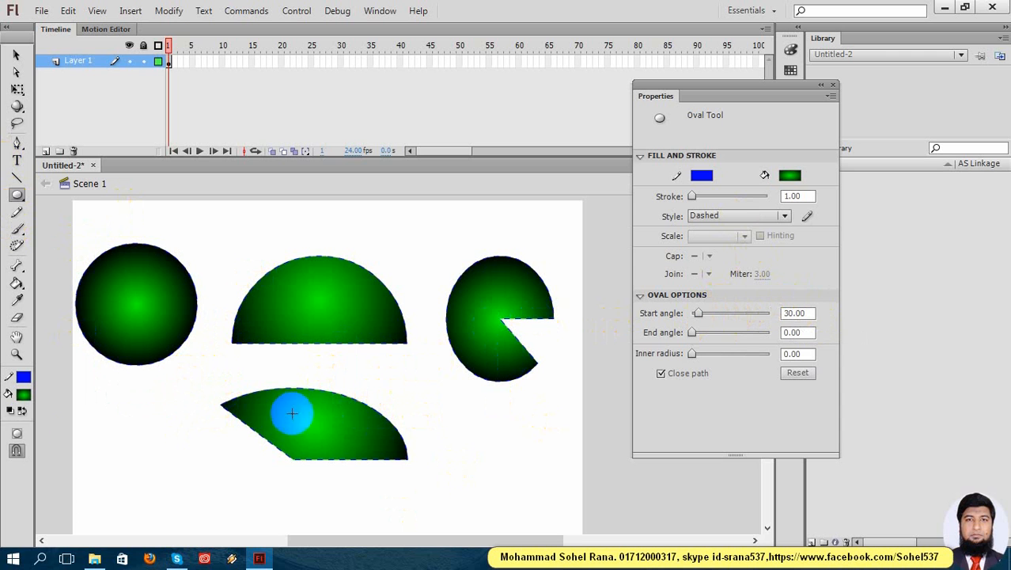
drag(96, 400, 167, 513)
mouse_move(754, 313)
mouse_down()
mouse_move(779, 314)
mouse_move(763, 314)
mouse_up()
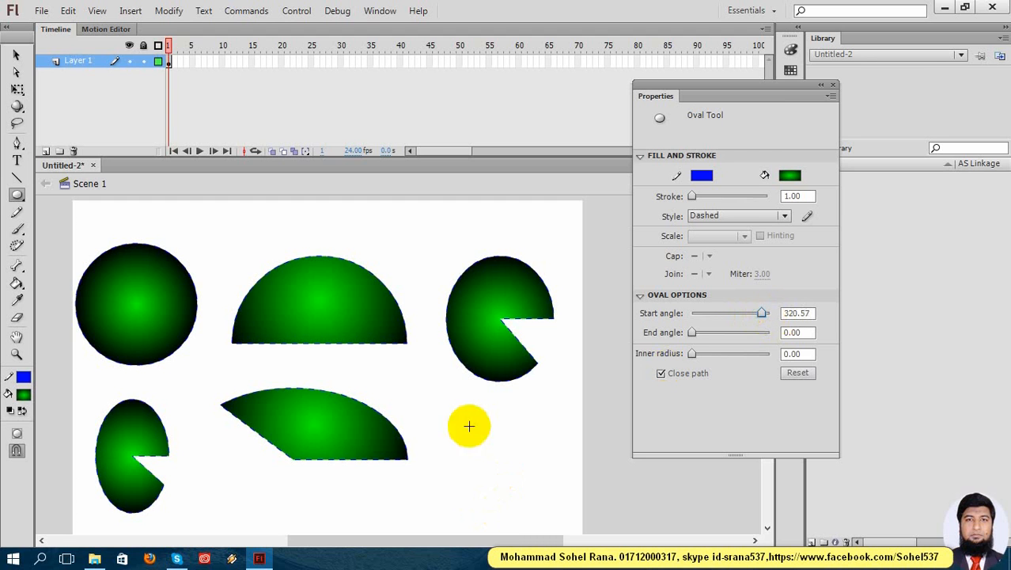
drag(466, 412, 559, 511)
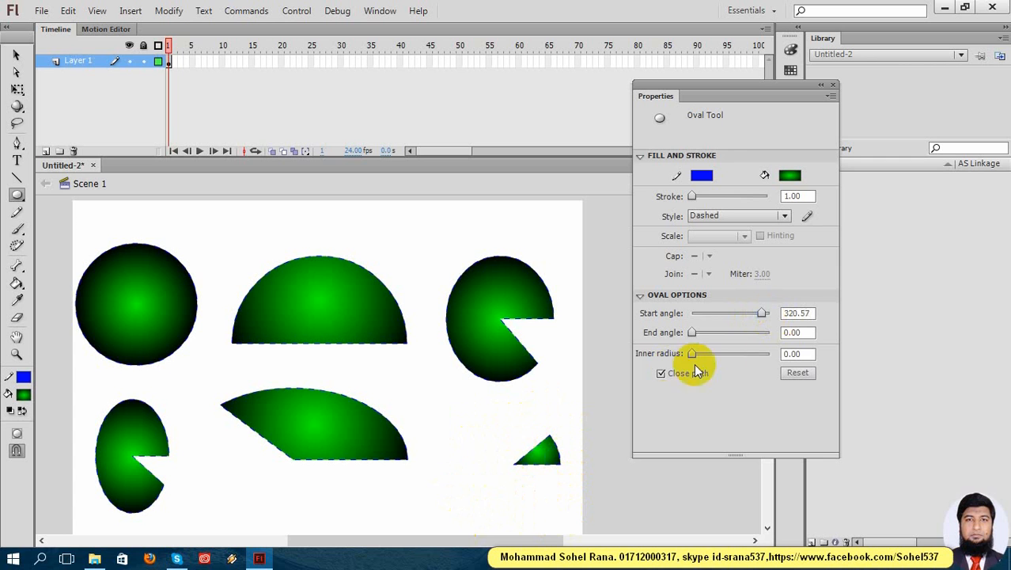
Set the start angle to 0 and the end angle to 90, and draw a quarter oval just below the small wedge.
mouse_move(728, 314)
mouse_down()
mouse_move(688, 313)
mouse_move(736, 316)
mouse_up()
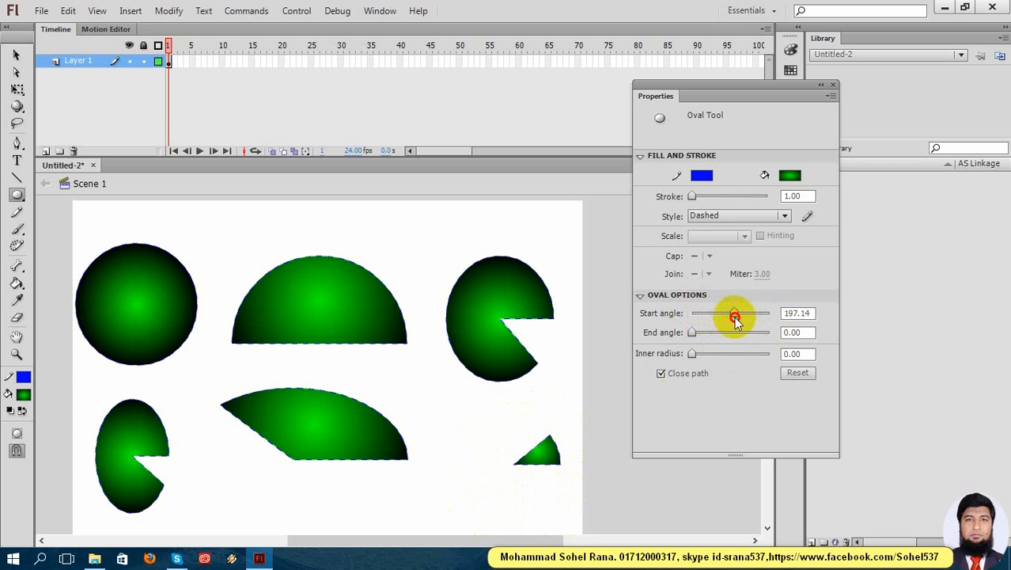
drag(736, 323, 575, 319)
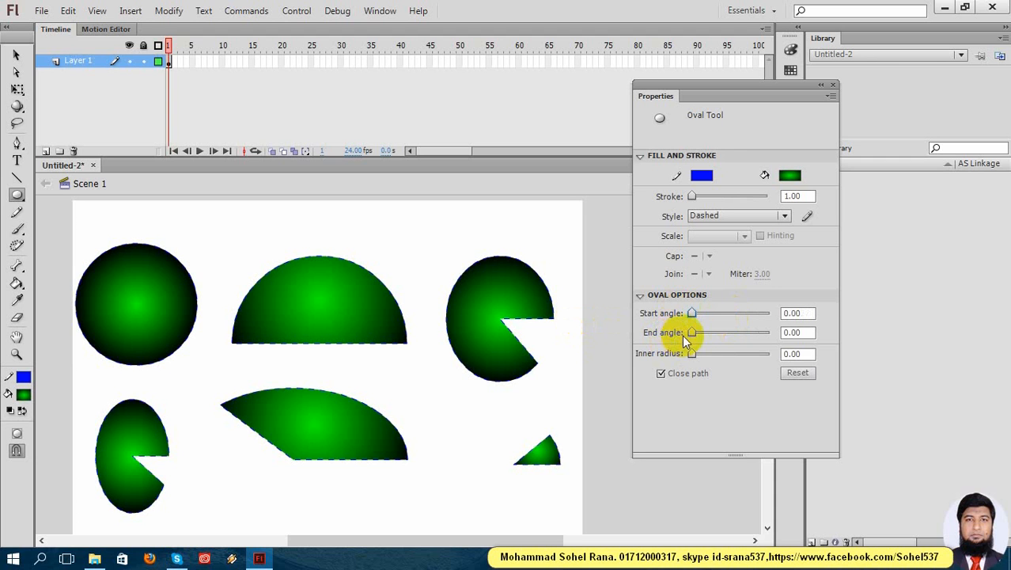
drag(695, 331, 720, 338)
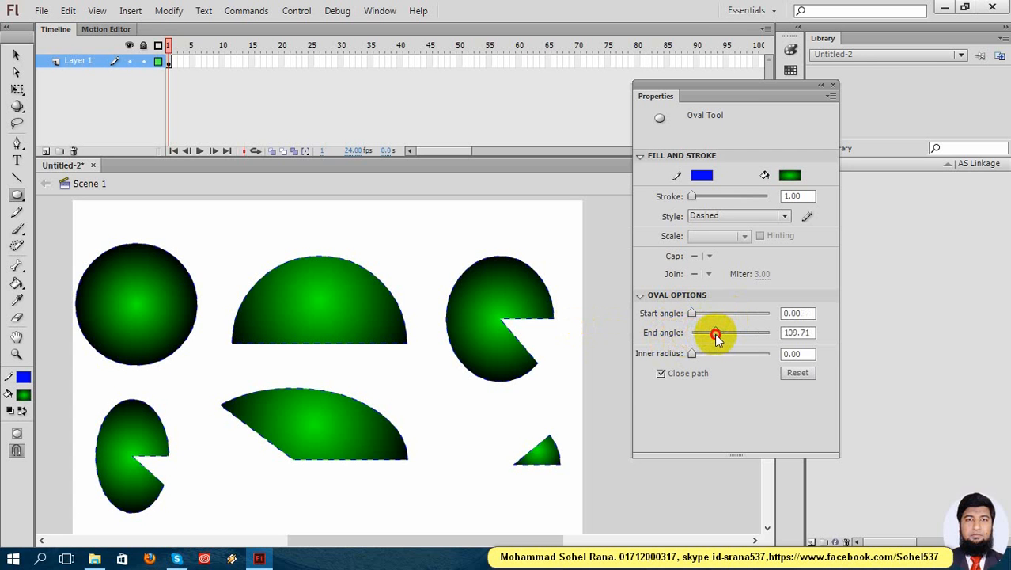
click(809, 333)
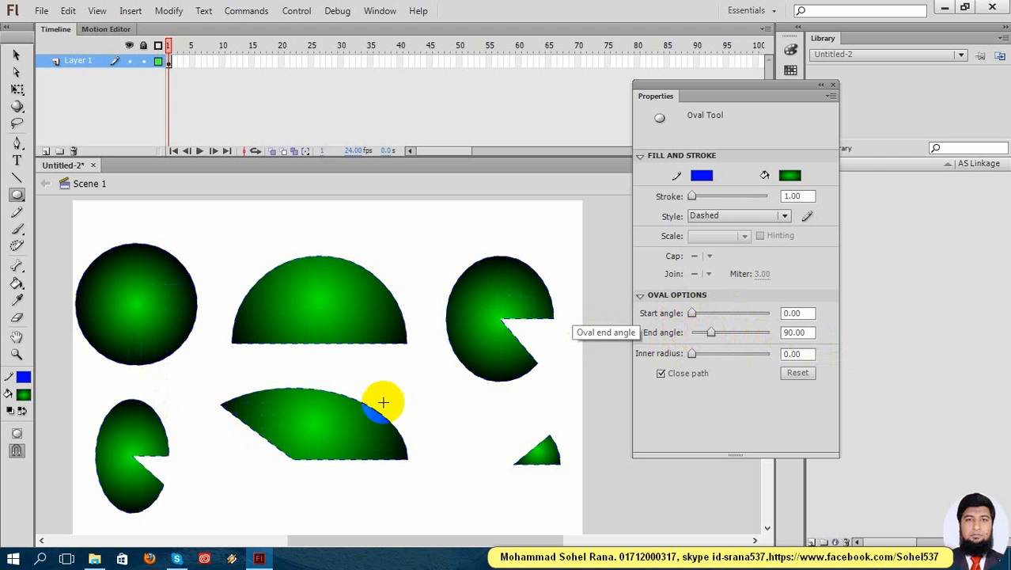
drag(451, 449, 557, 524)
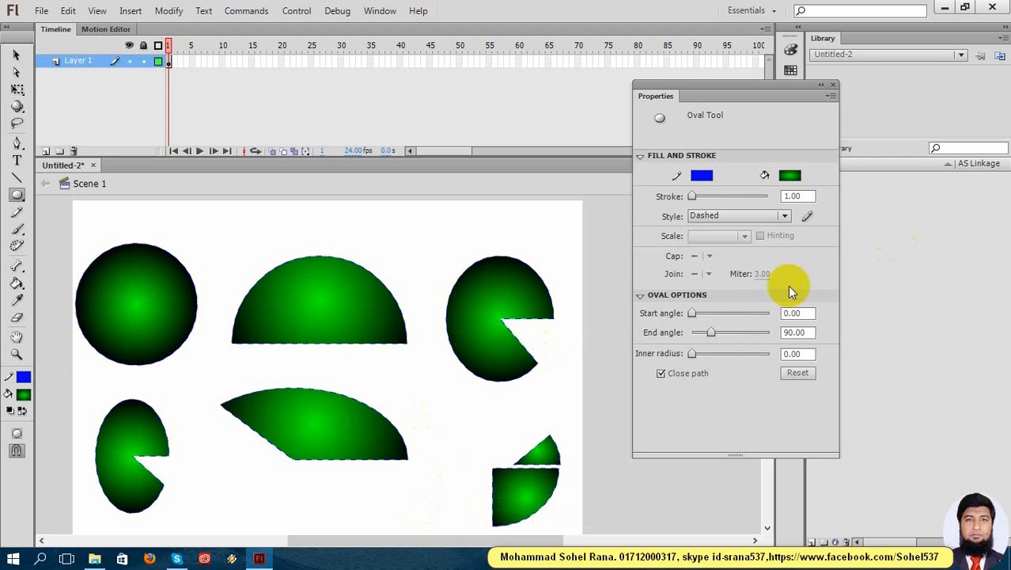
Set the end angle to 251.14 and draw two small notched ovals, one below and one above the large notched oval's left side.
drag(713, 334, 748, 339)
drag(435, 390, 488, 441)
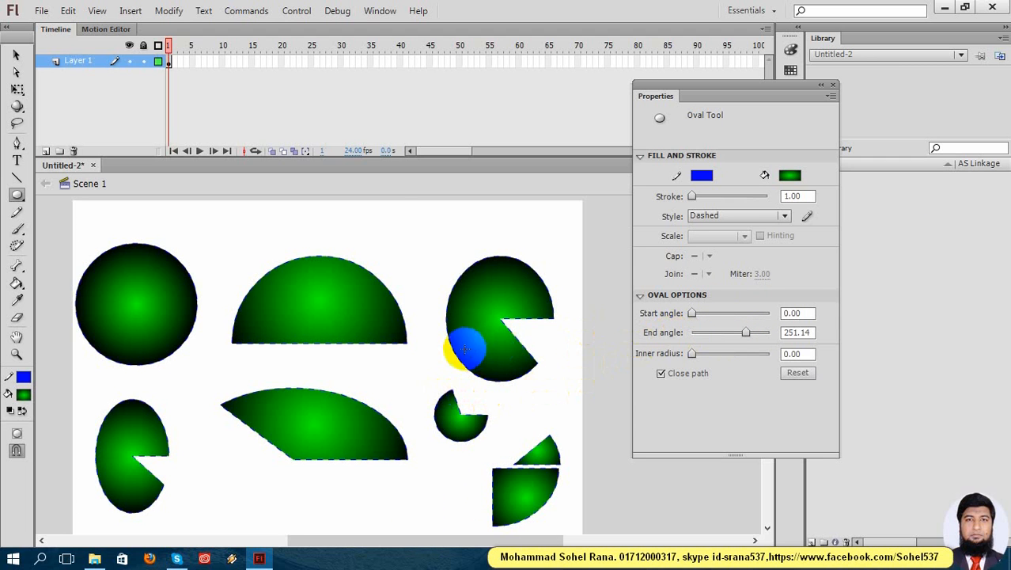
drag(389, 214, 453, 276)
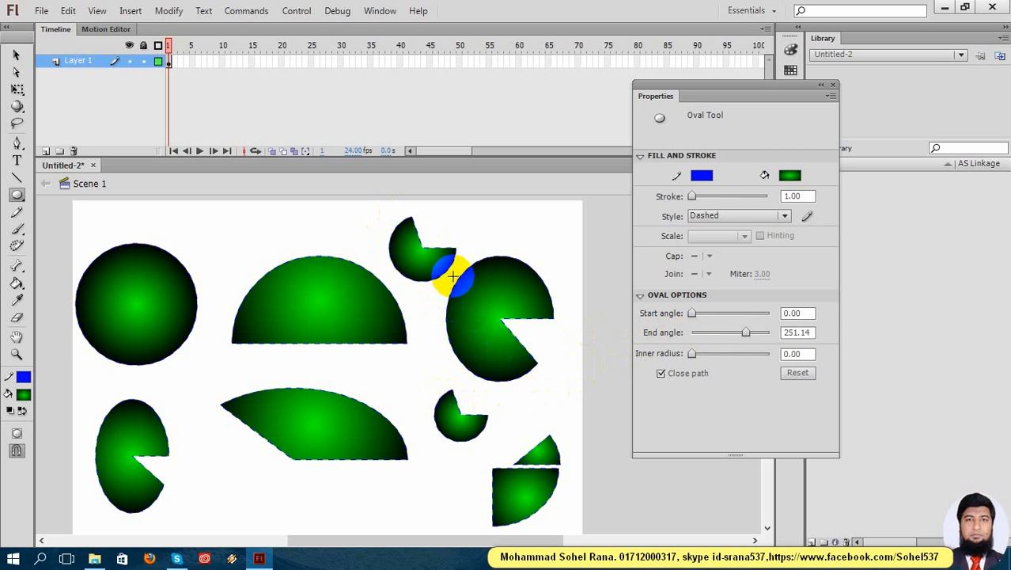
Set the end angle to 145 and draw a small oval sector between the full circle and the half circle.
click(797, 332)
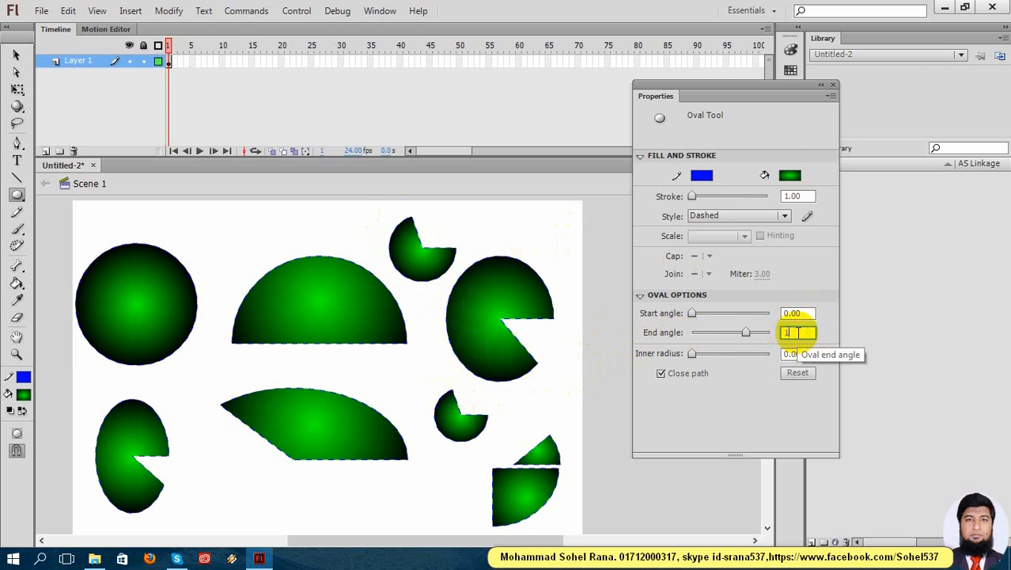
key(Return)
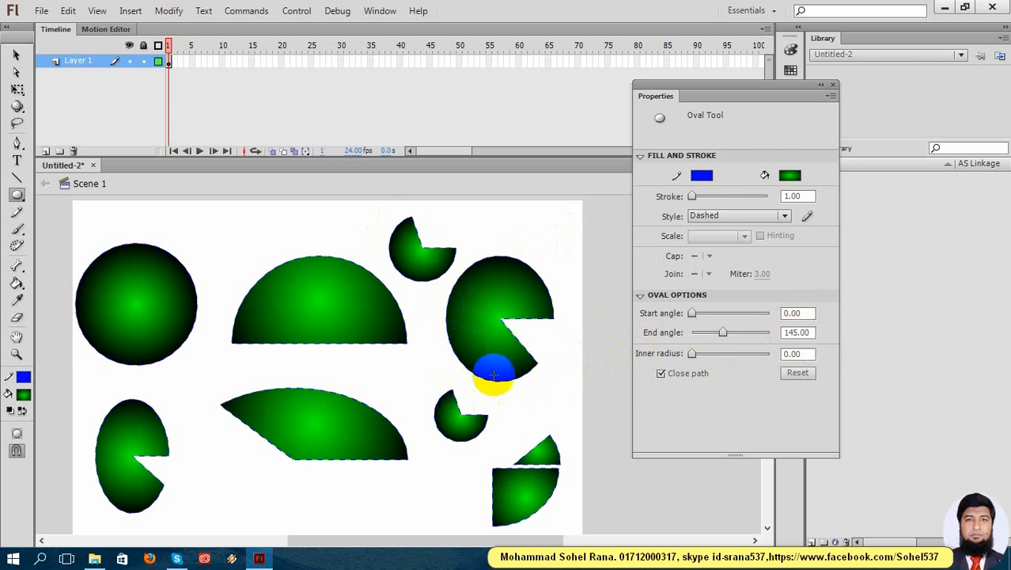
drag(203, 243, 258, 284)
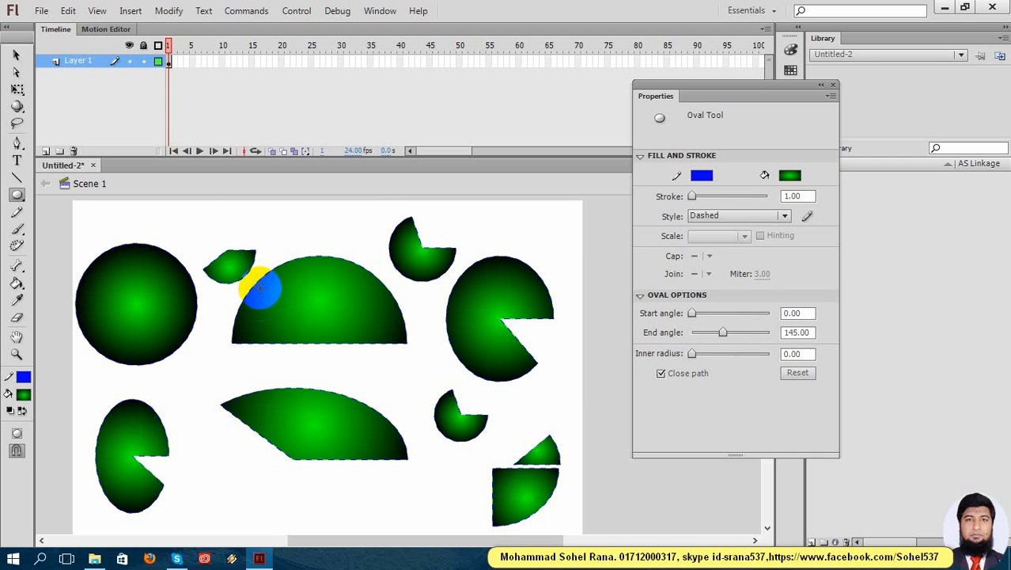
Select all the green oval shapes on the stage and delete them.
click(17, 55)
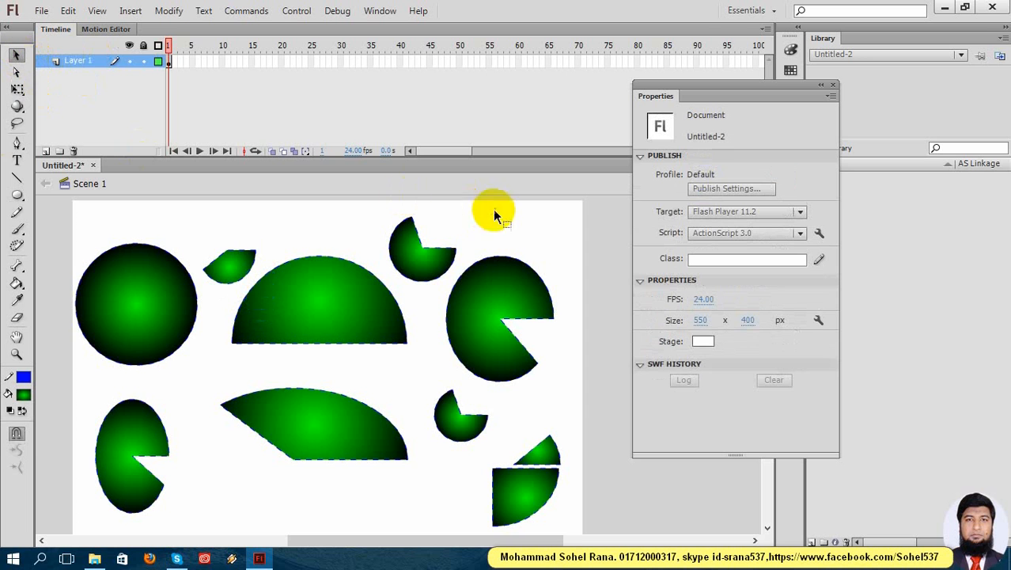
drag(72, 217, 580, 524)
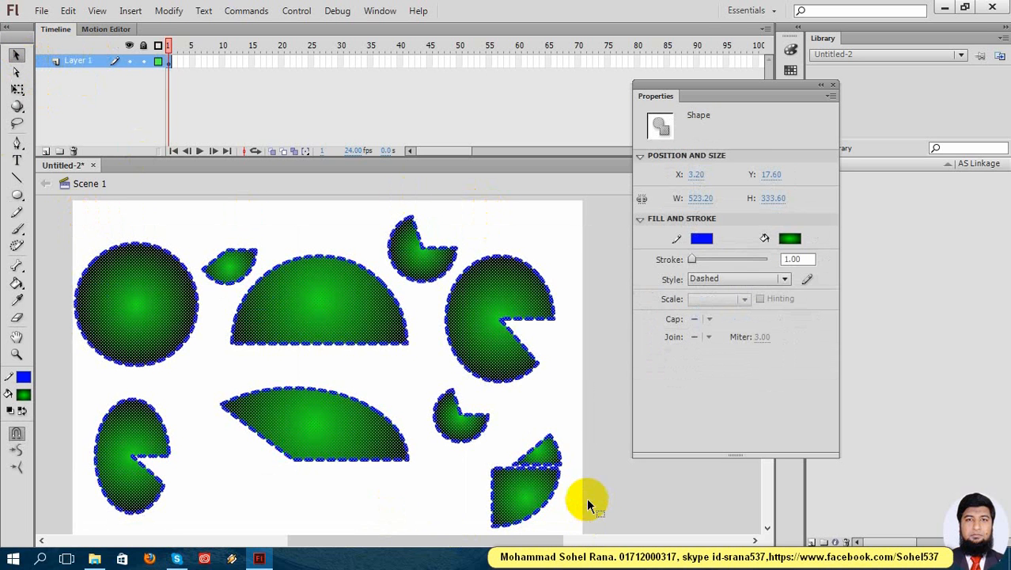
key(Delete)
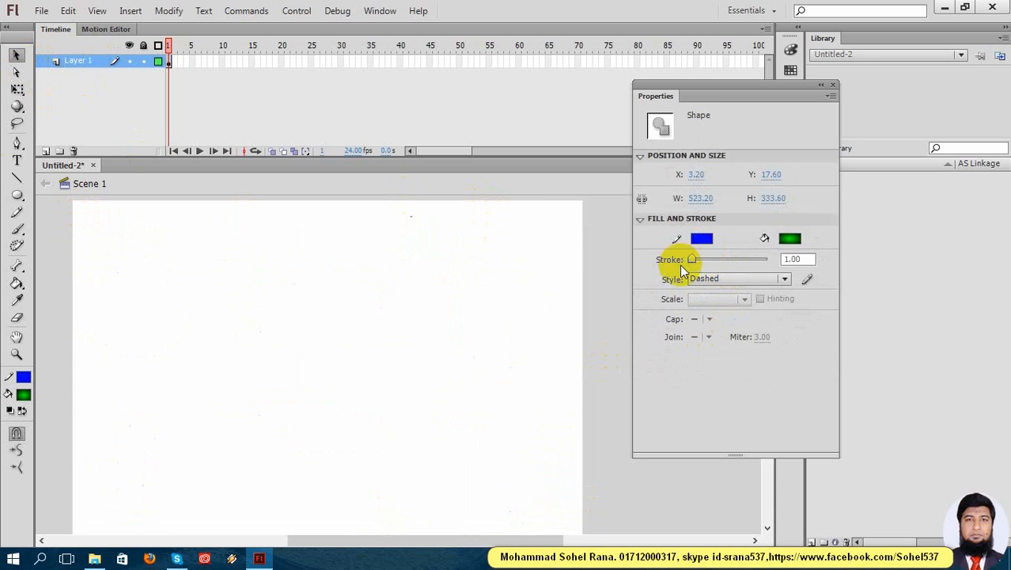
With the Oval tool's end angle at 0 and inner radius at 50, draw a ring about 217 x 197 px mid-stage.
click(16, 195)
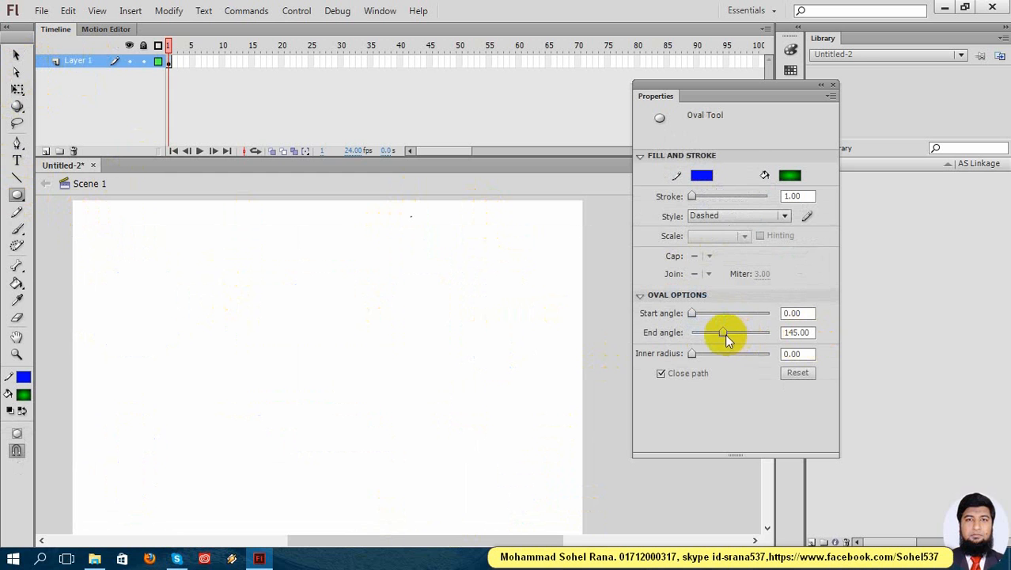
drag(722, 331, 677, 332)
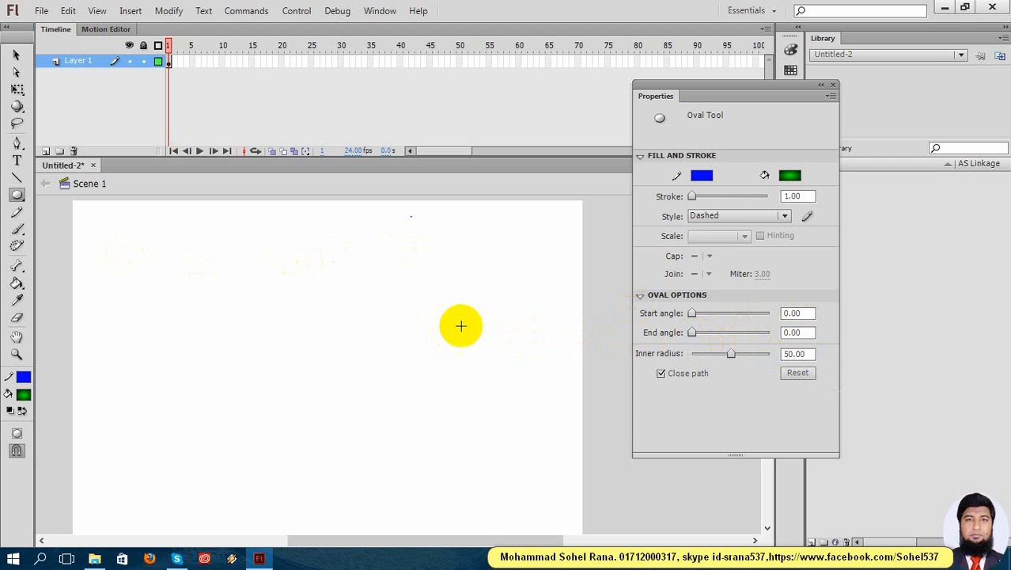
mouse_move(230, 289)
mouse_down()
mouse_move(318, 377)
mouse_move(401, 420)
mouse_move(432, 472)
mouse_up()
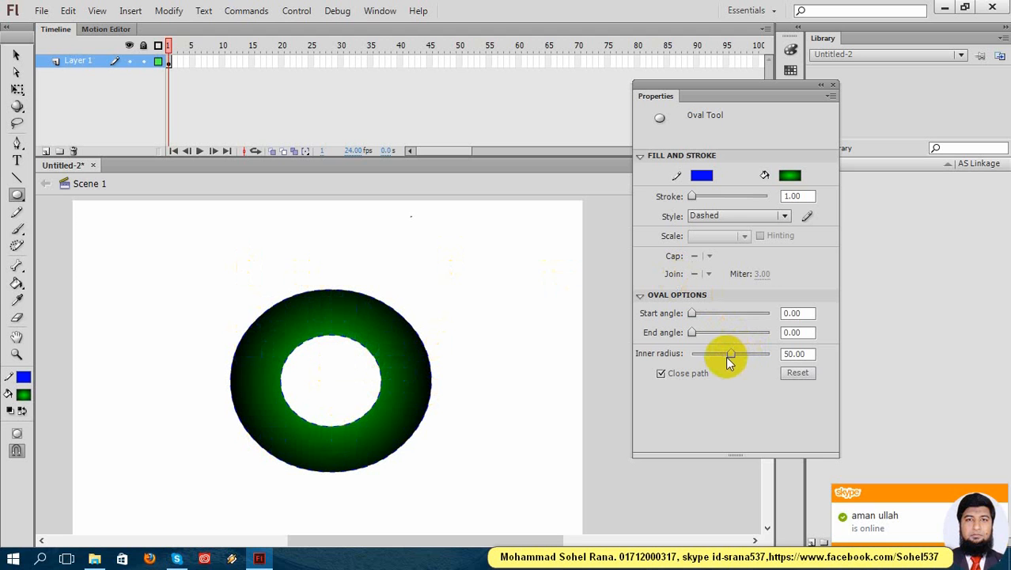
Set the inner radius to 90 and draw a thin ring overlapping the thick ring's left edge.
drag(731, 357, 762, 357)
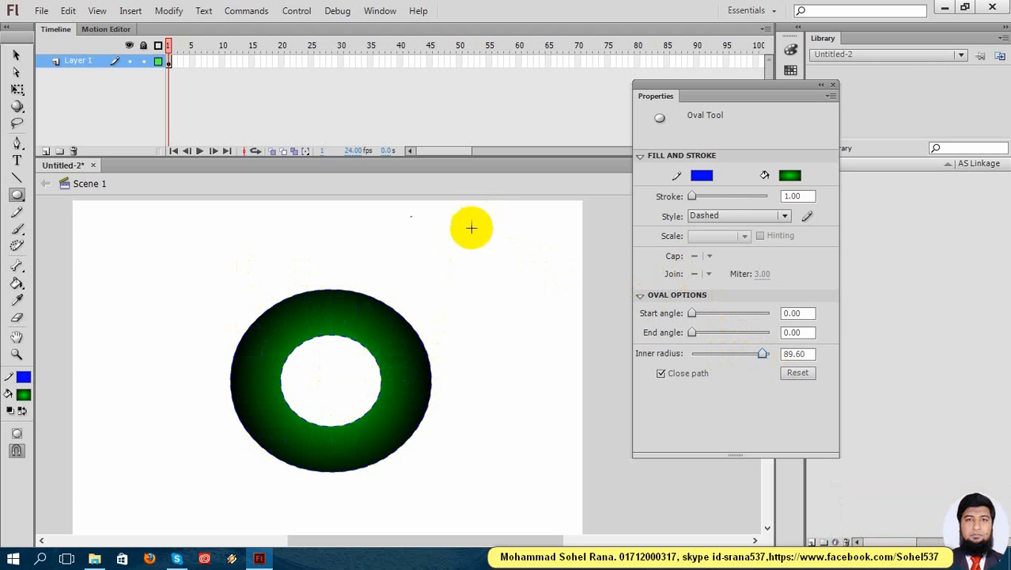
click(805, 355)
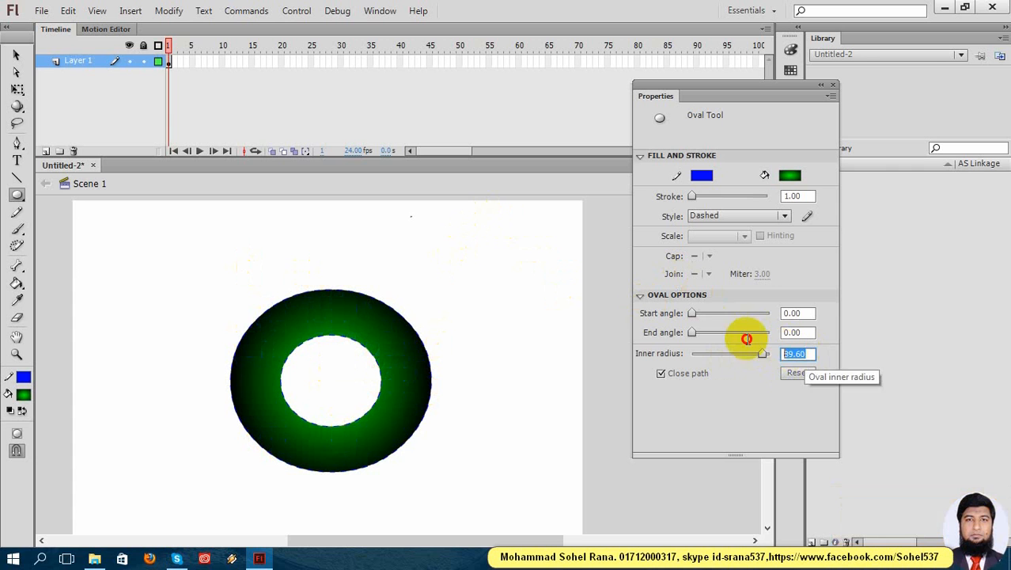
text(1)
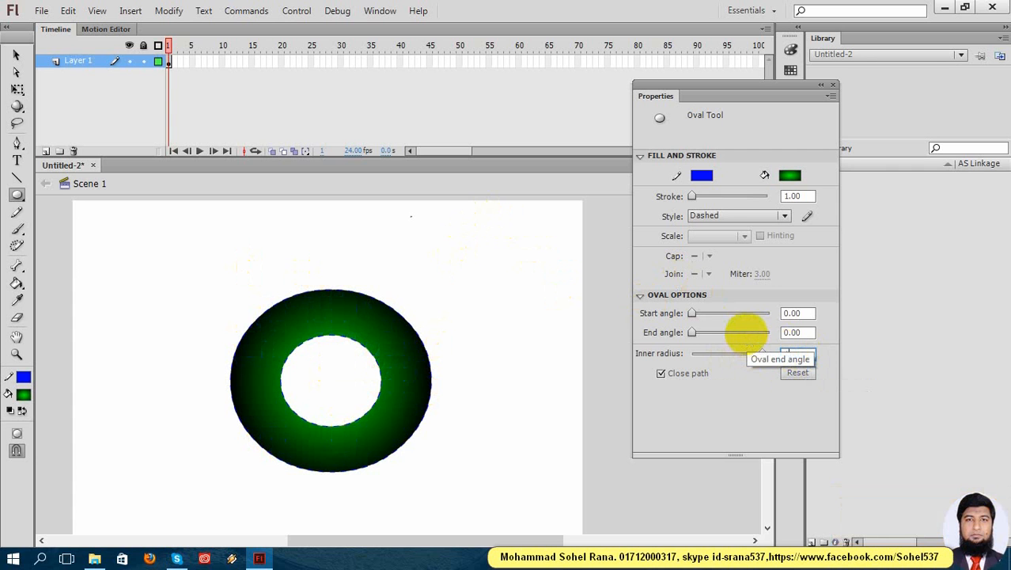
drag(800, 353, 701, 359)
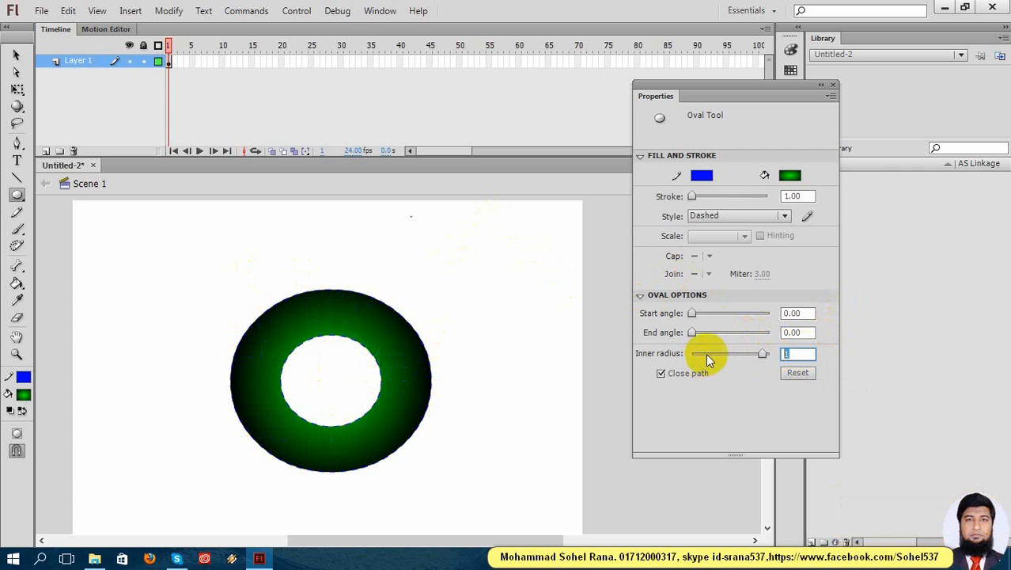
text(90)
key(Return)
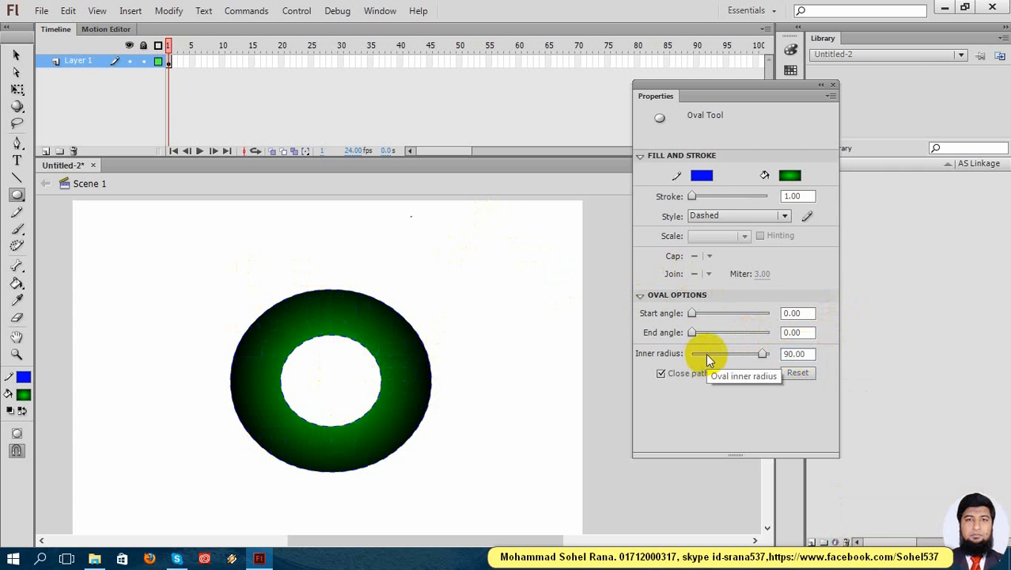
drag(93, 248, 250, 416)
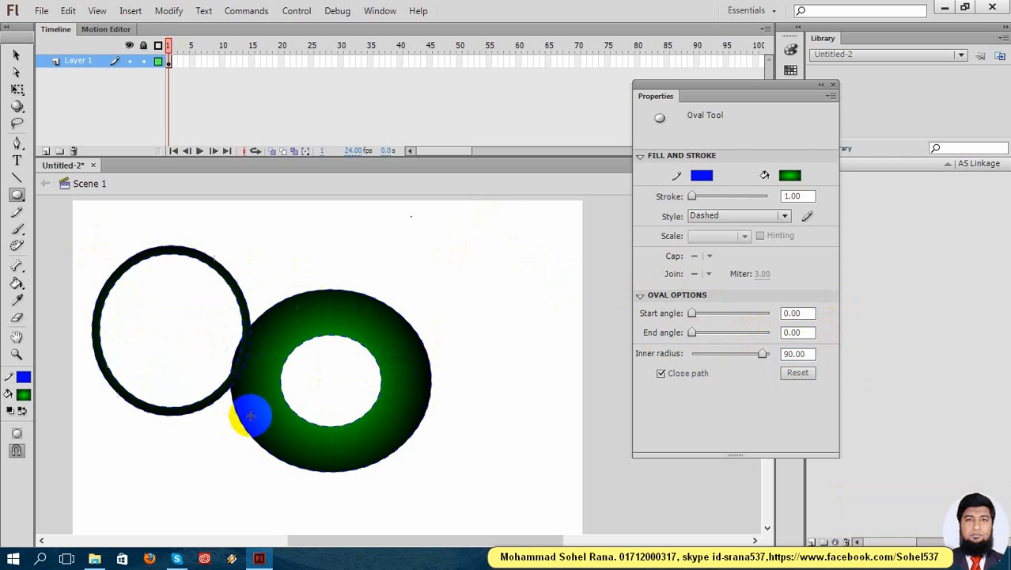
Select the thick ring's fill together with its outlines and delete it.
click(16, 54)
click(340, 318)
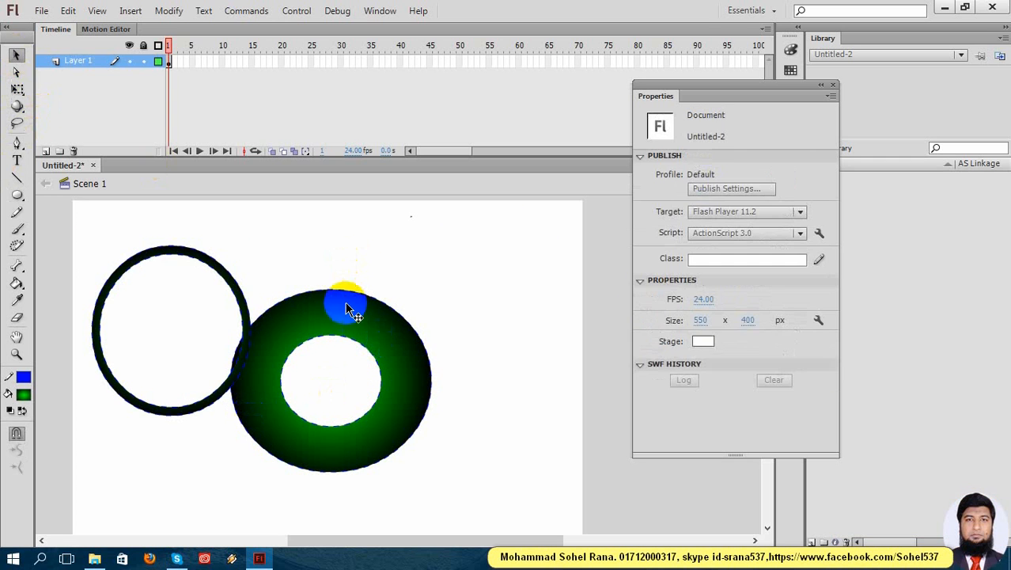
double_click(340, 325)
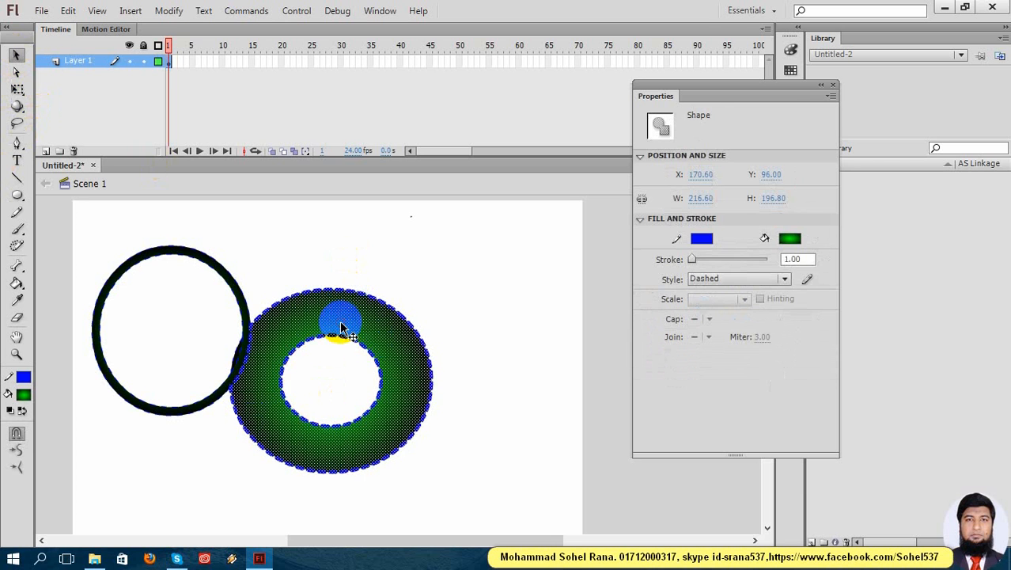
key(Delete)
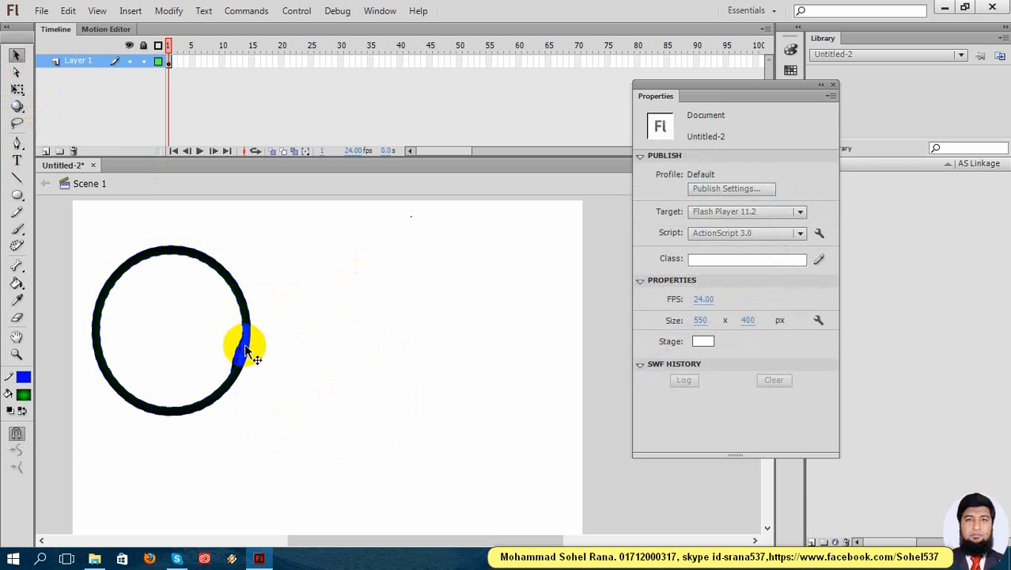
Delete the thin ring's fill, the leftover sliver and the dashed outlines to clear the stage.
click(246, 350)
key(Delete)
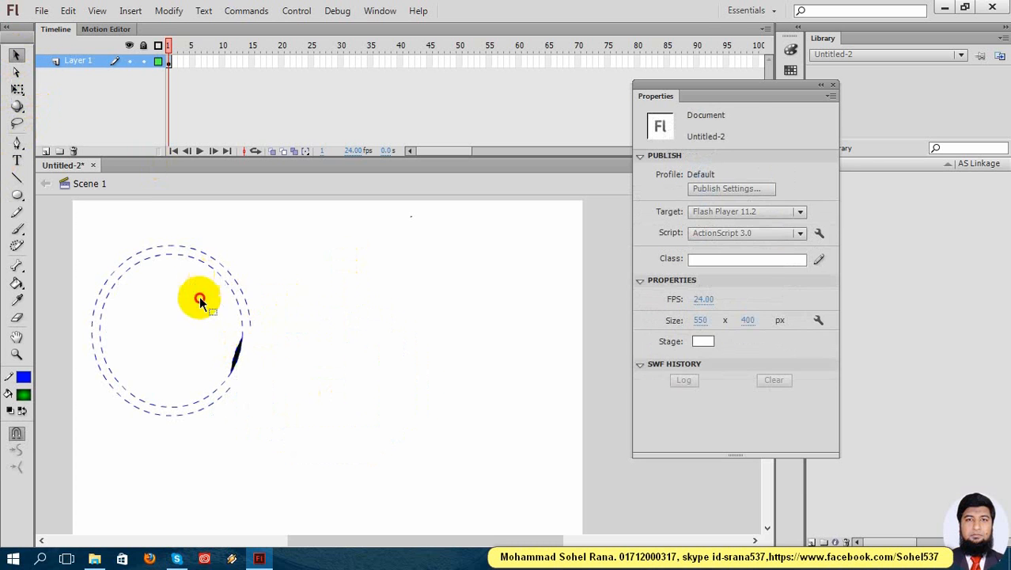
drag(201, 296, 291, 388)
key(Delete)
drag(307, 457, 37, 200)
key(Delete)
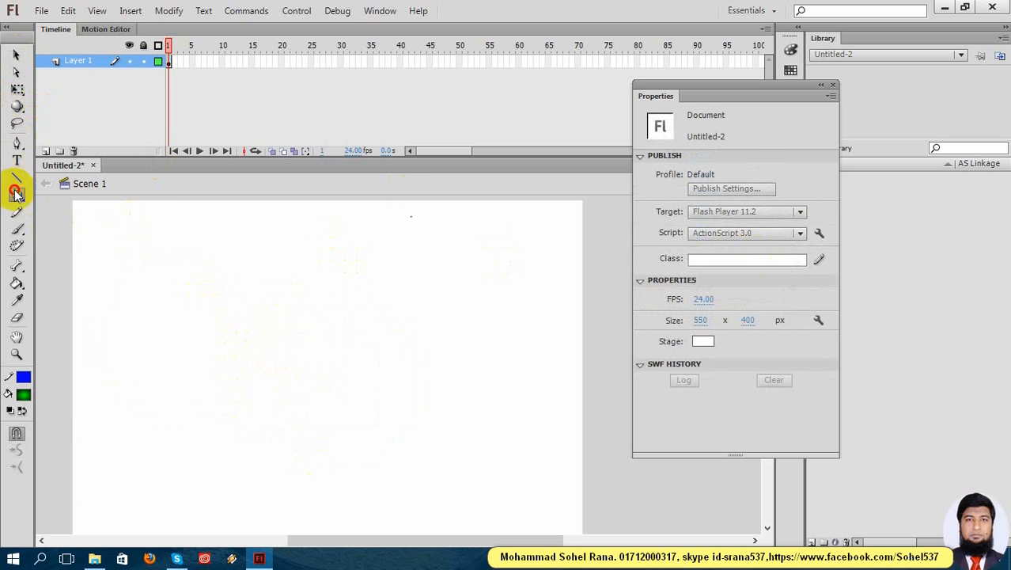
With the Oval tool's inner radius set to 80, draw a circular ring in the middle of the stage.
click(17, 194)
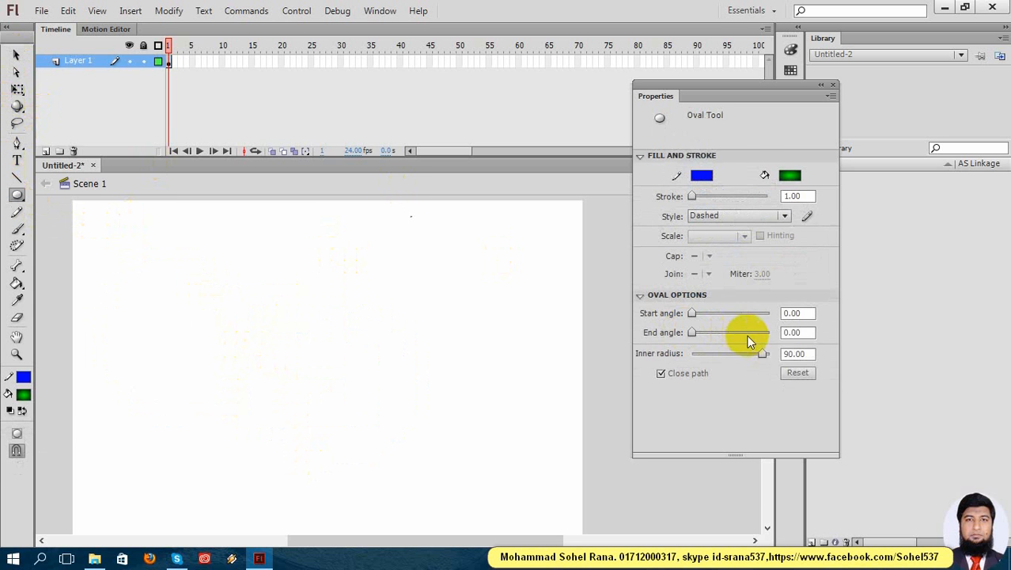
click(797, 353)
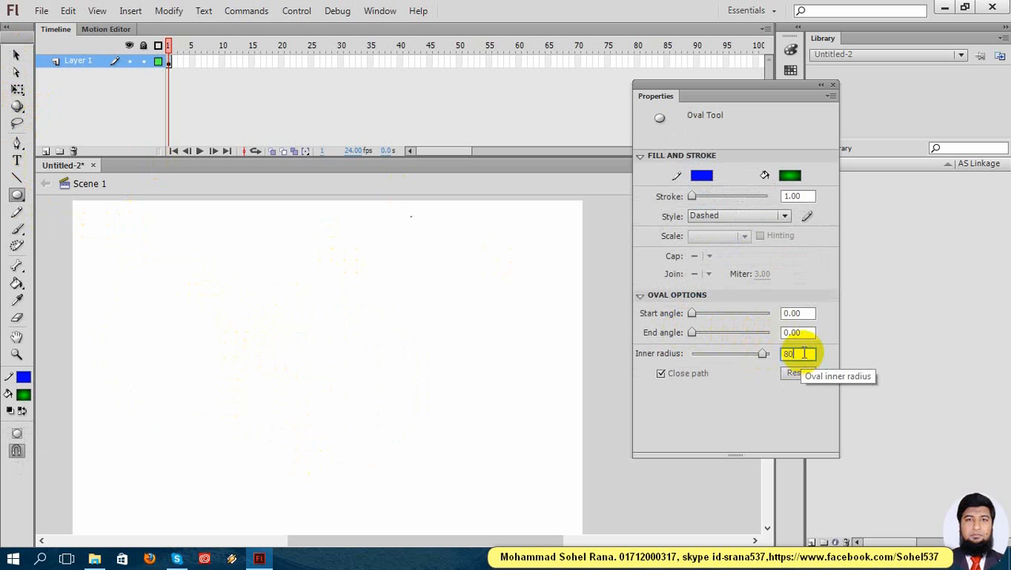
drag(246, 298, 432, 483)
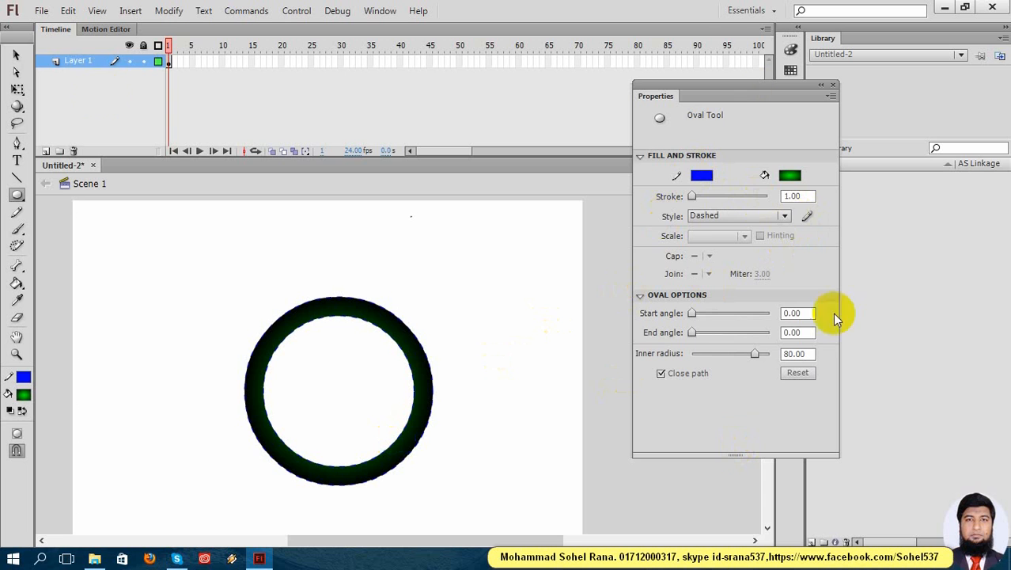
Set the Oval tool's inner radius to 0 and draw a solid oval above and to the right of the ring.
click(15, 54)
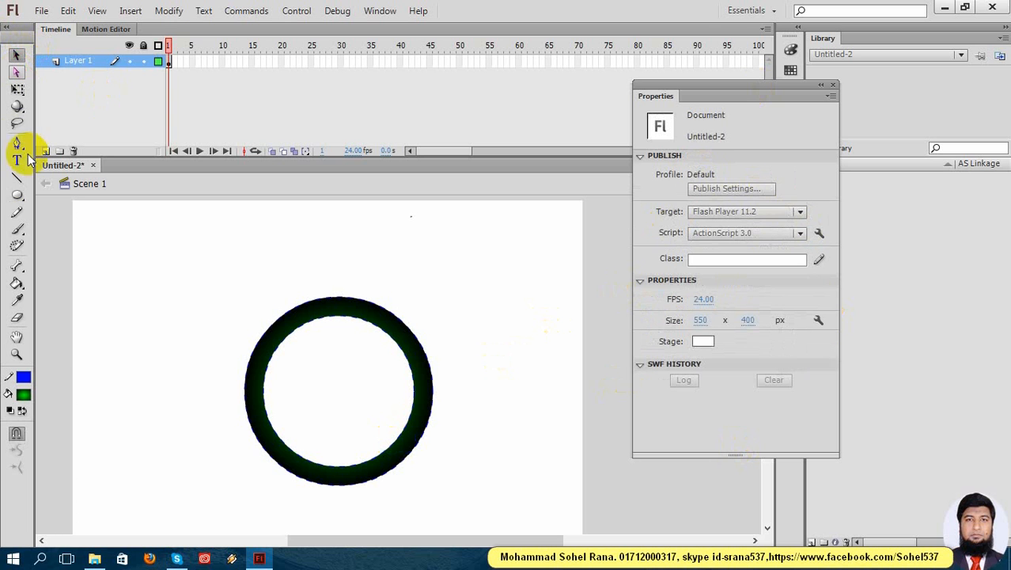
click(16, 196)
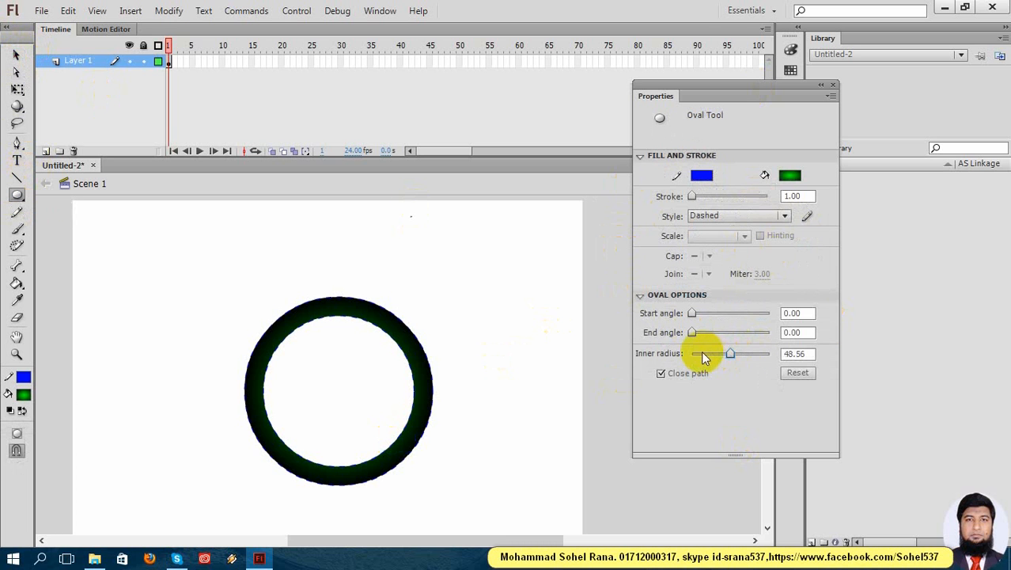
drag(690, 354, 666, 345)
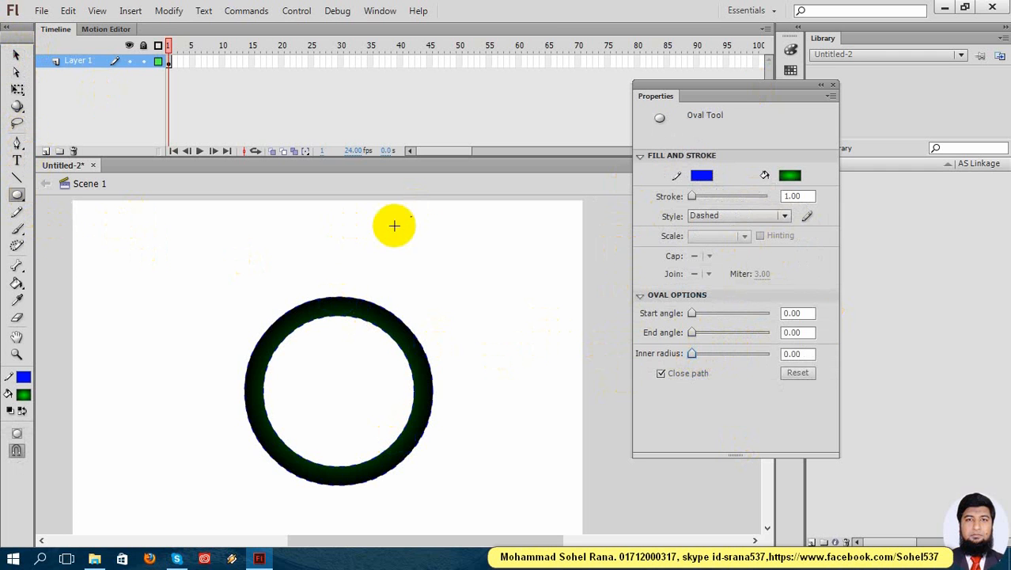
mouse_move(431, 232)
mouse_down()
mouse_move(510, 283)
mouse_move(536, 356)
mouse_move(553, 367)
mouse_up()
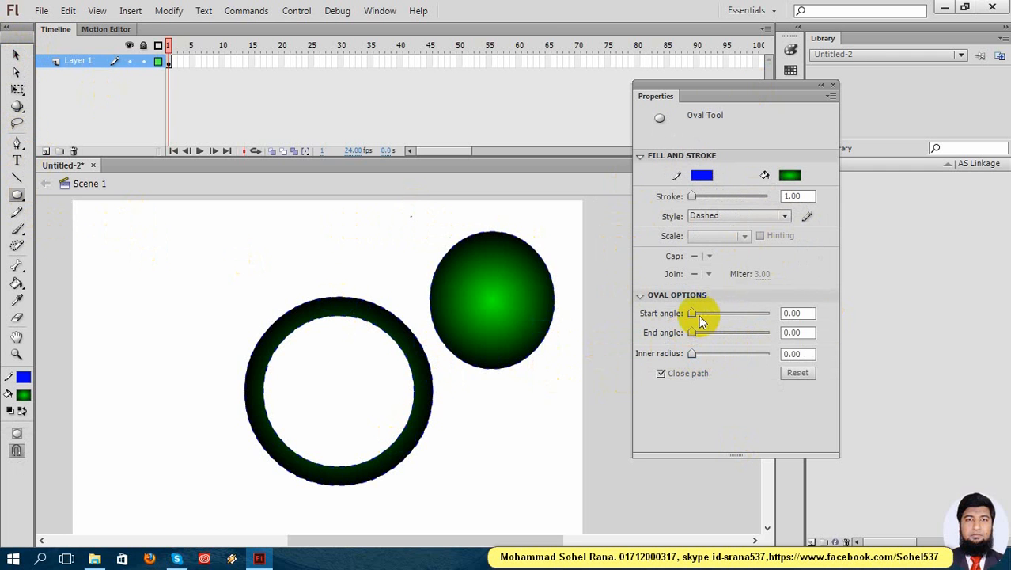
With the Oval tool's start angle set to 45, draw an open pie shape near the stage's upper-left corner.
drag(698, 314, 701, 315)
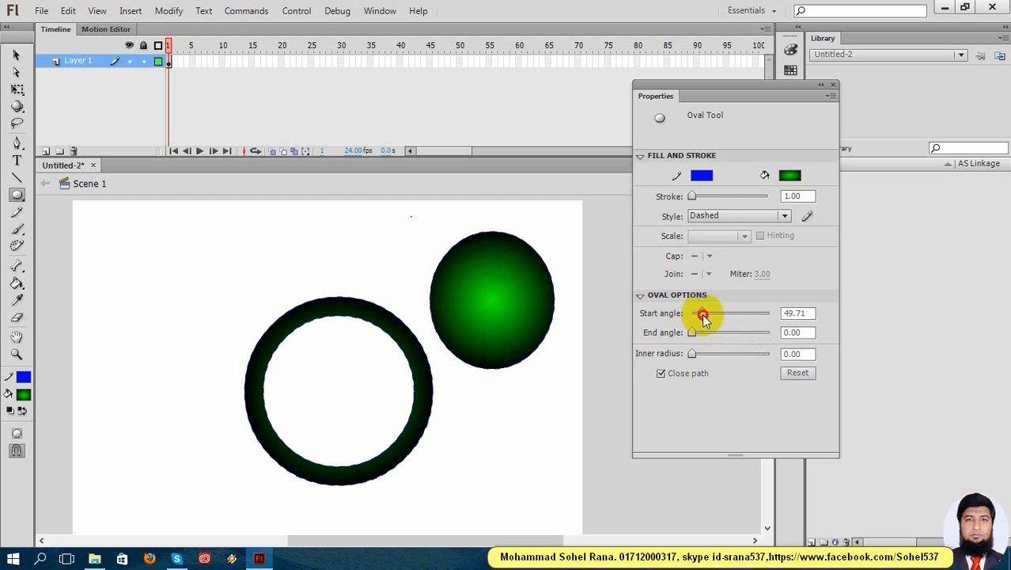
click(797, 313)
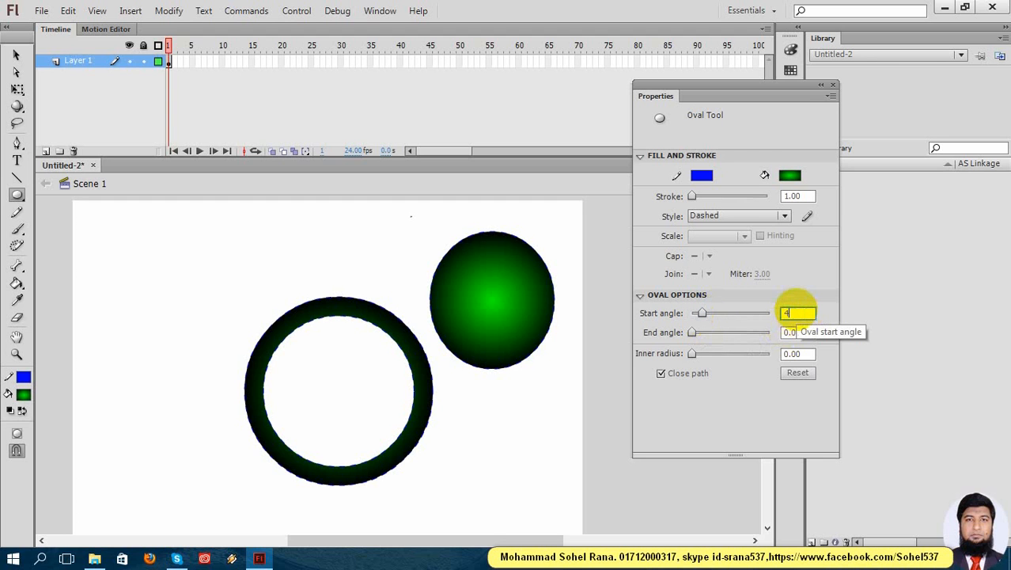
key(Return)
drag(106, 224, 202, 332)
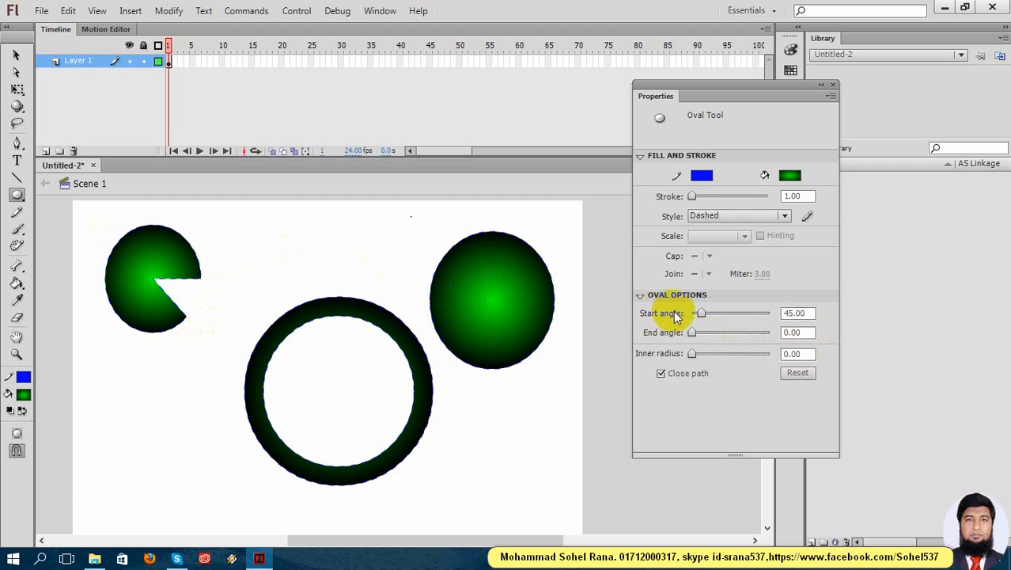
Set the start angle to 0 and the end angle to 45, and draw a small wedge about 53 by 30 px above the ring.
drag(700, 315, 659, 311)
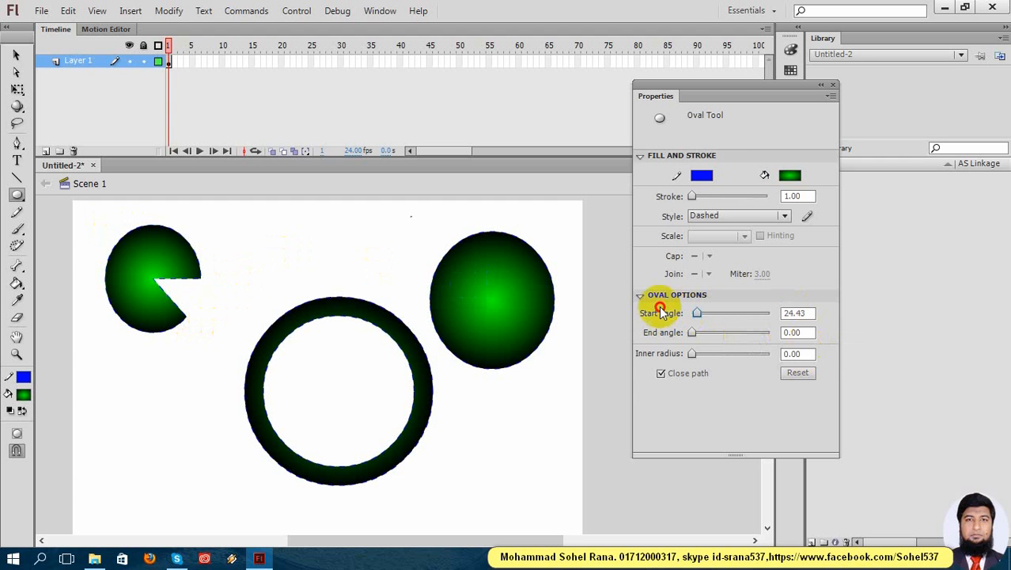
click(806, 333)
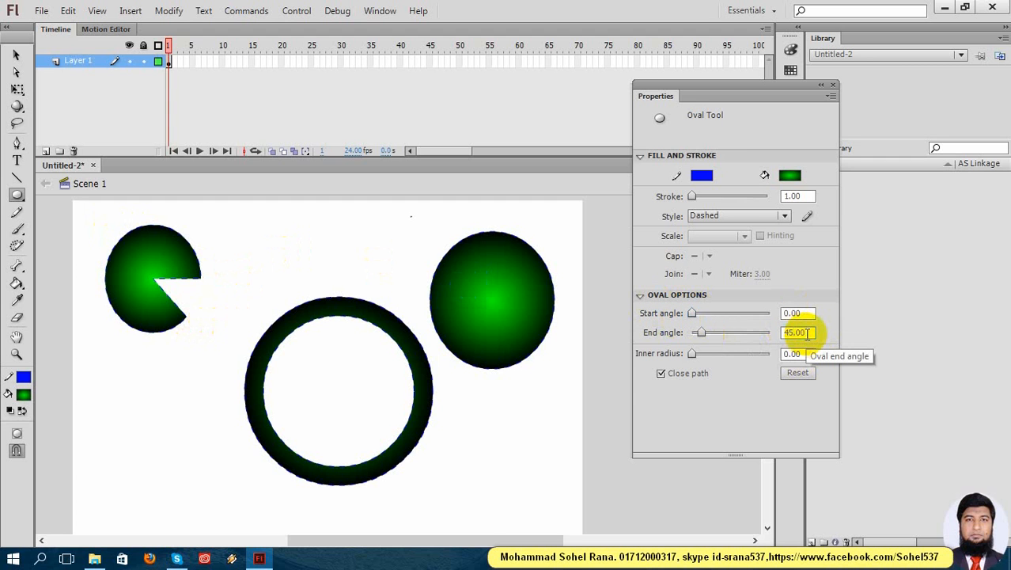
drag(298, 265, 349, 296)
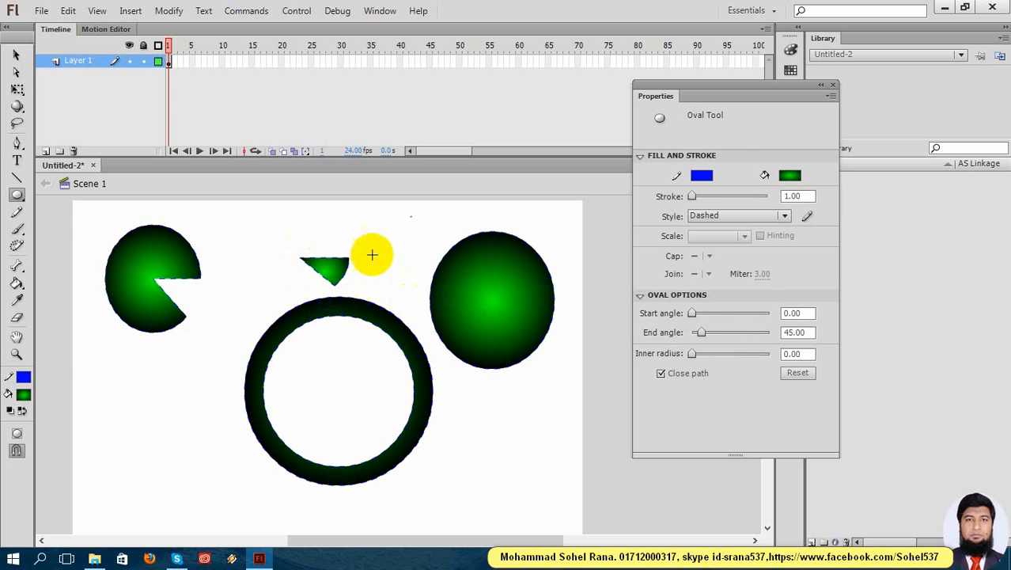
Move the small wedge with its outline to the open gap of the pie shape, at about X 100, Y 94.
click(12, 55)
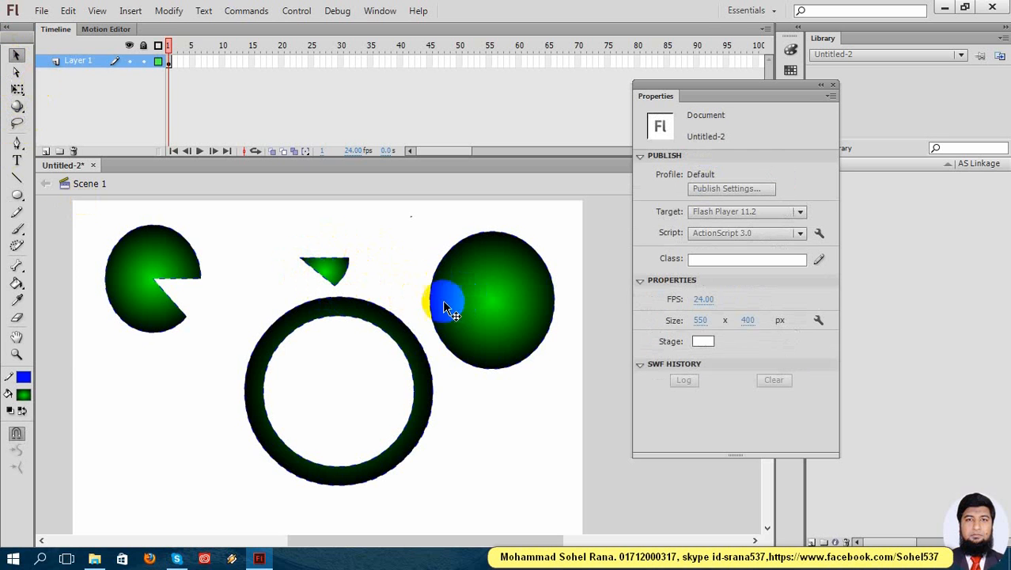
click(316, 287)
click(327, 268)
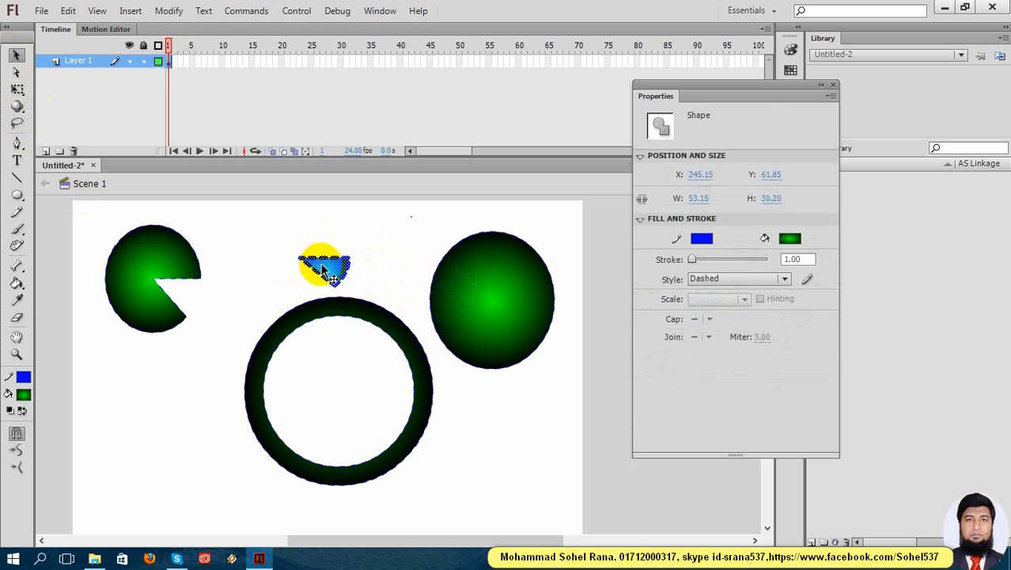
drag(329, 268, 187, 296)
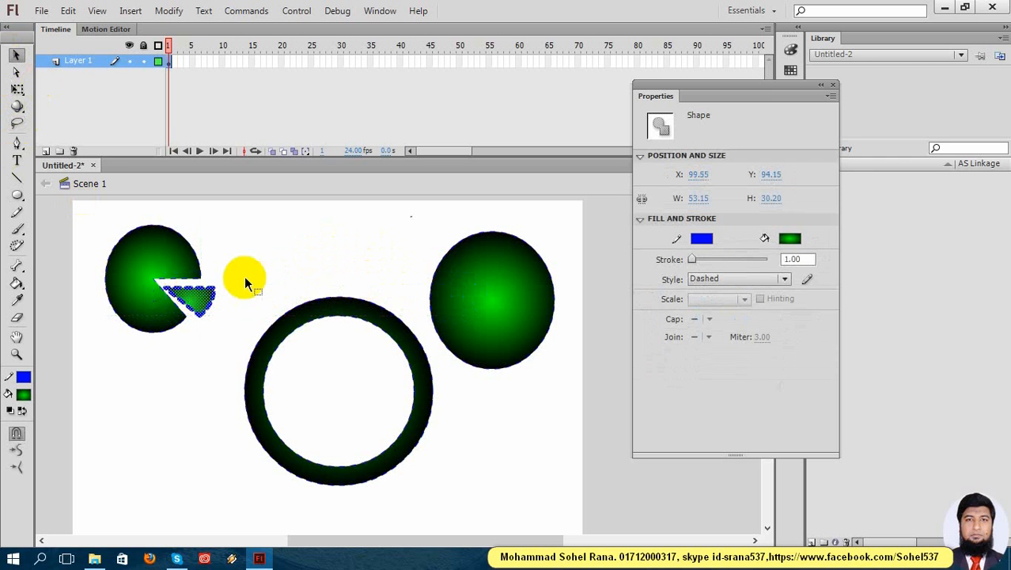
Try to rotate the small wedge slightly with Free Transform, undo the rotation, and dismiss the desktop notification.
key(q)
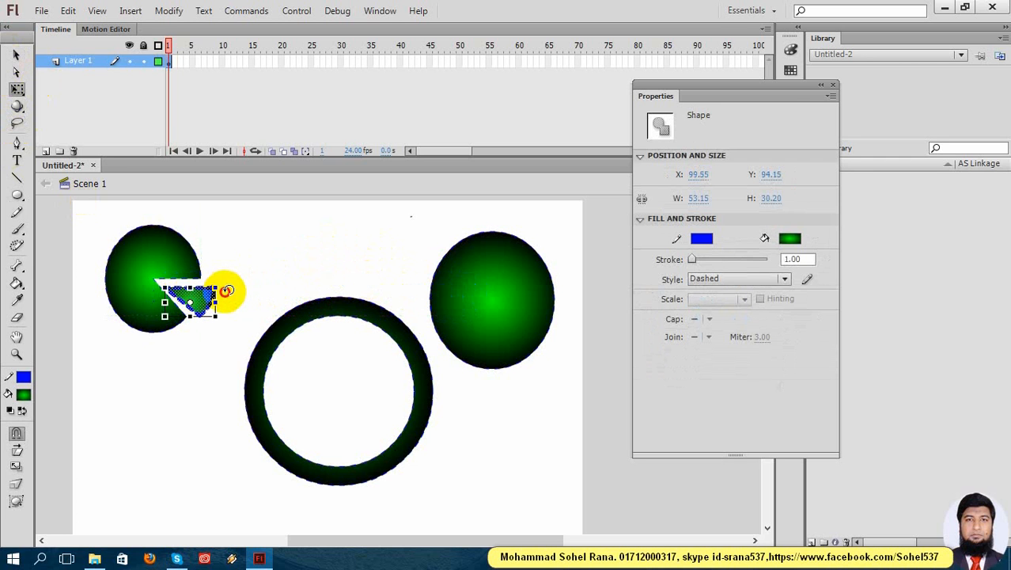
drag(227, 284, 227, 291)
key(ctrl+z)
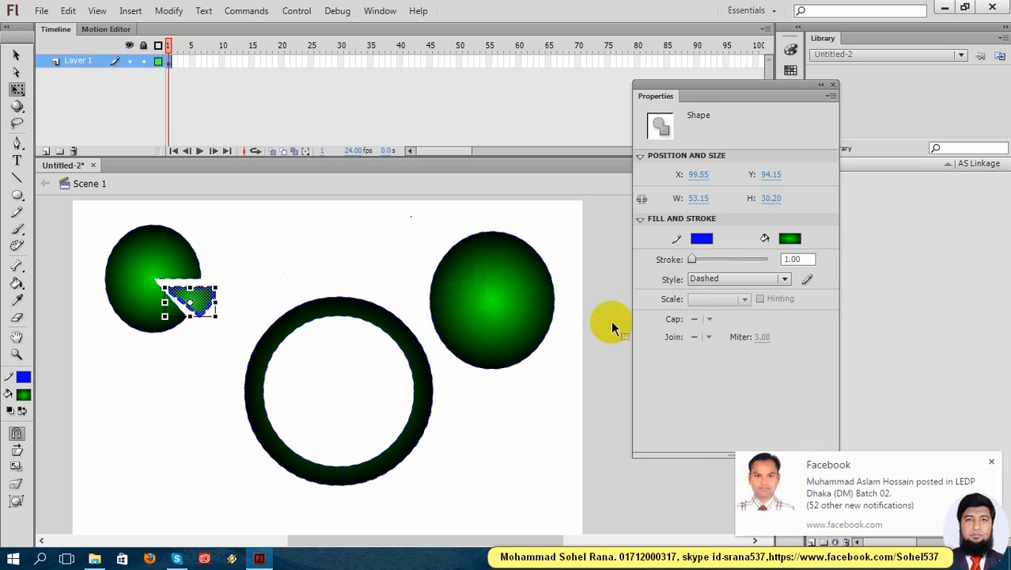
click(990, 460)
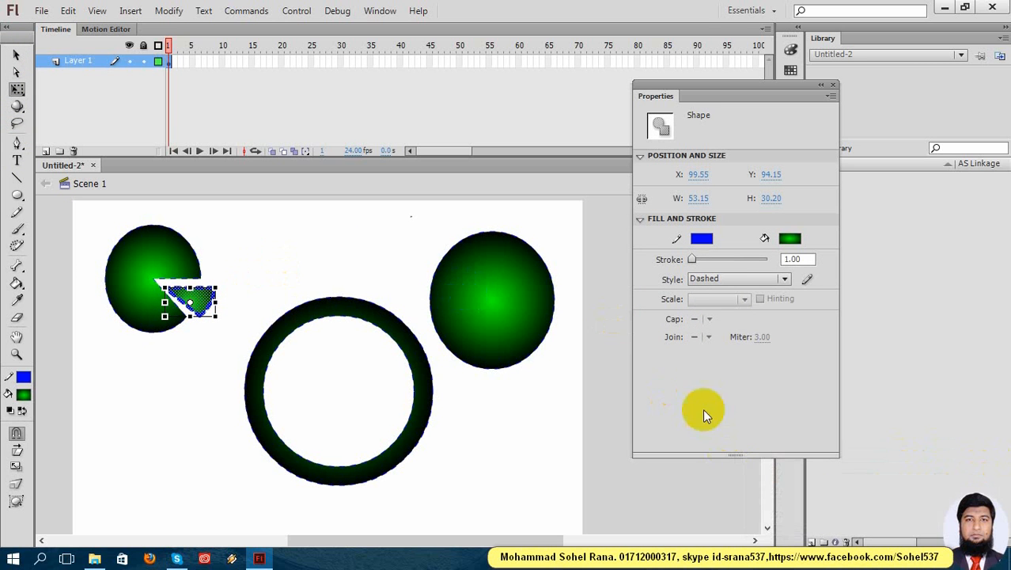
Delete the large ring and draw a smaller one in its place with end angle 0 and inner radius 76.37.
click(288, 339)
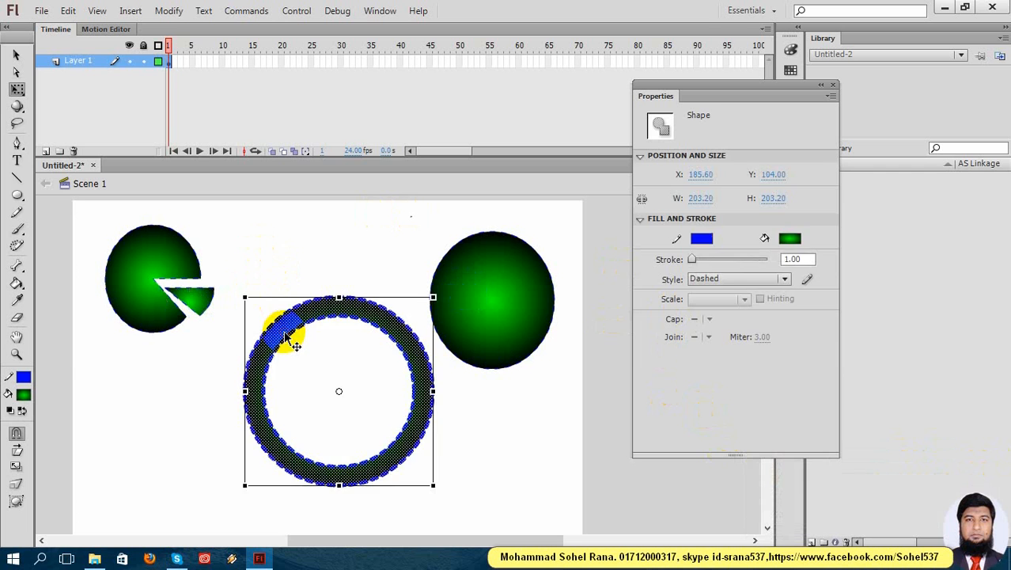
key(Delete)
click(8, 193)
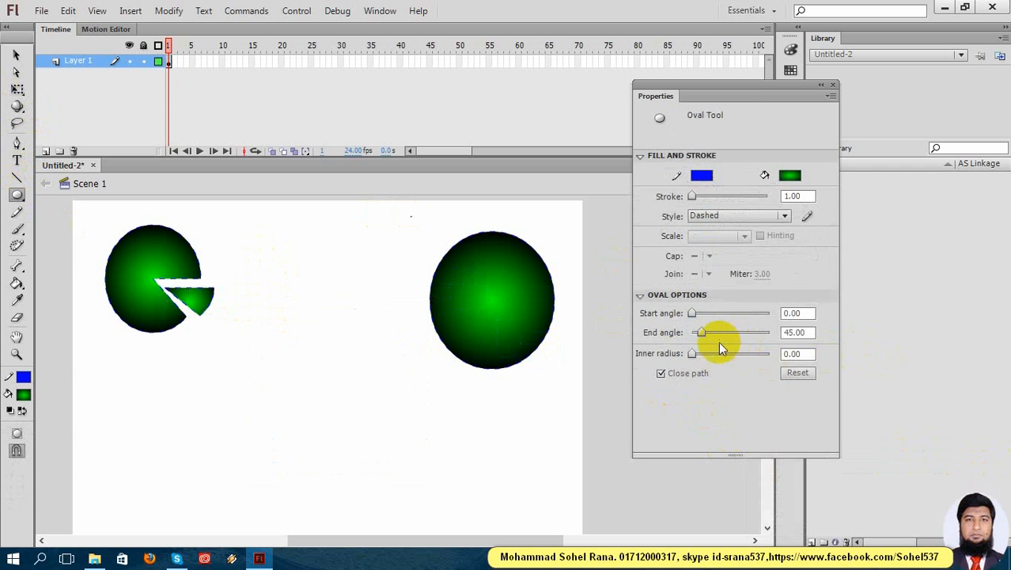
drag(703, 333, 652, 331)
drag(700, 357, 750, 363)
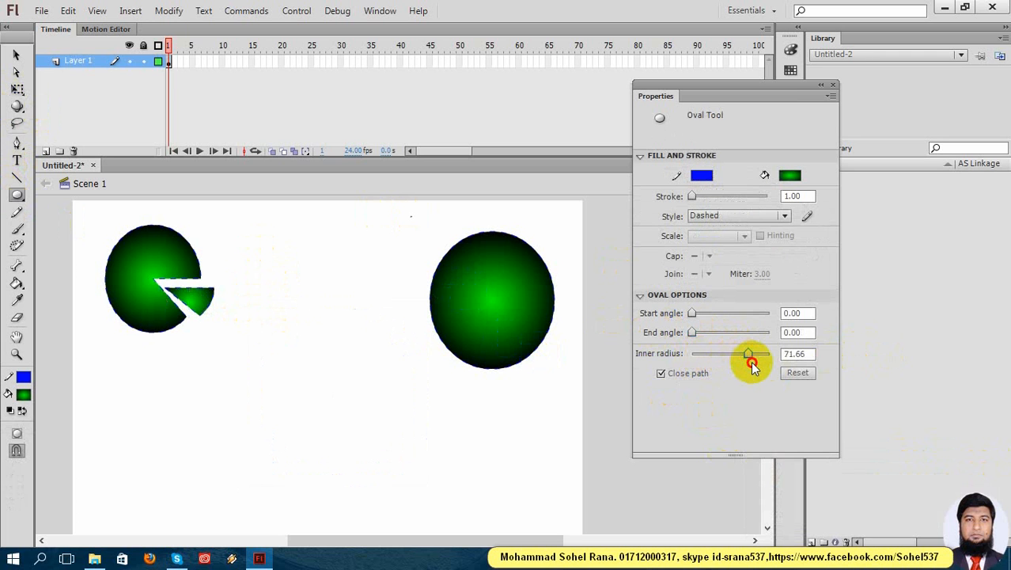
drag(276, 349, 402, 477)
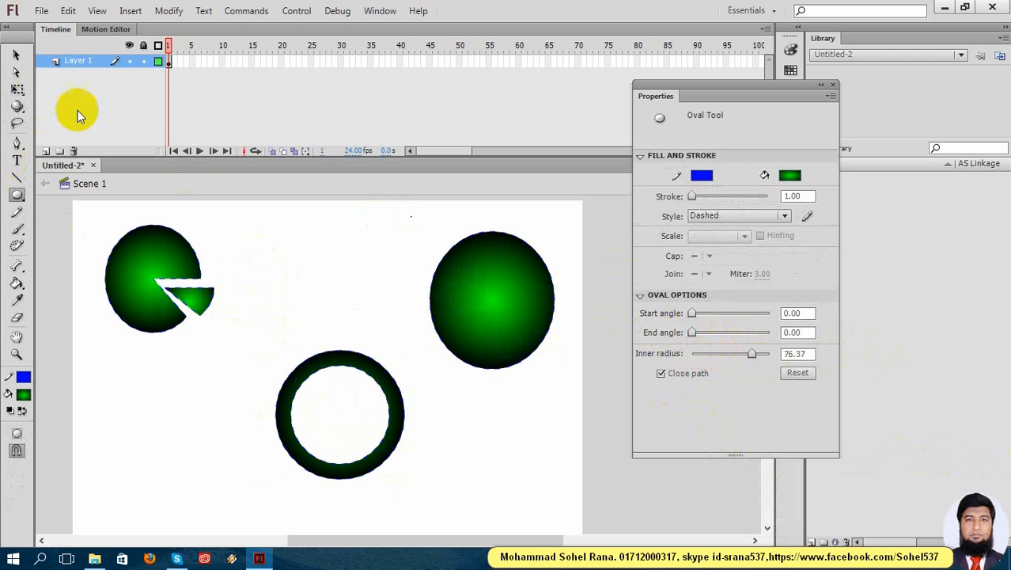
Switch the shape tool from Oval to Rectangle, and select and delete all shapes on the stage.
click(14, 55)
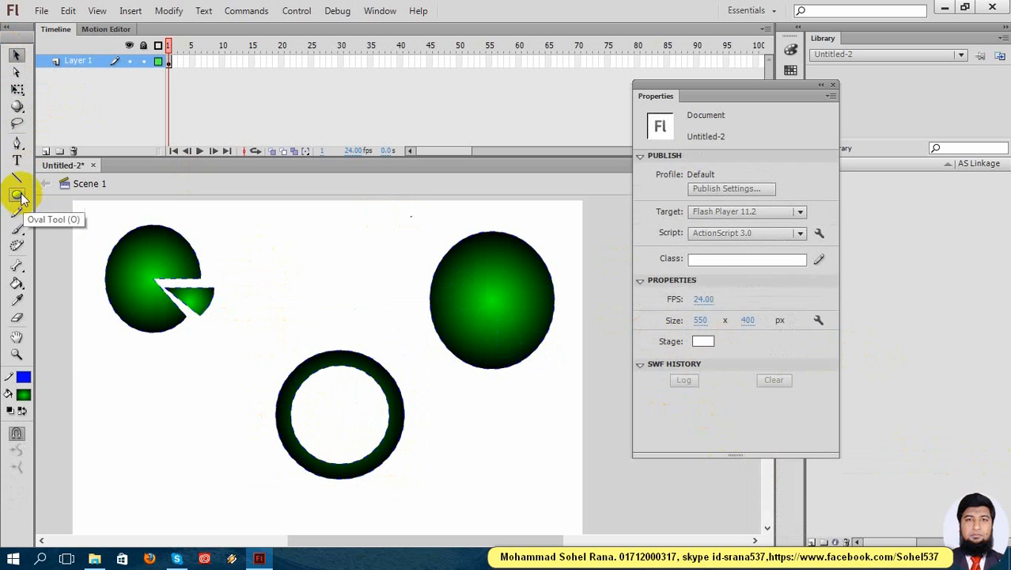
drag(16, 194, 110, 194)
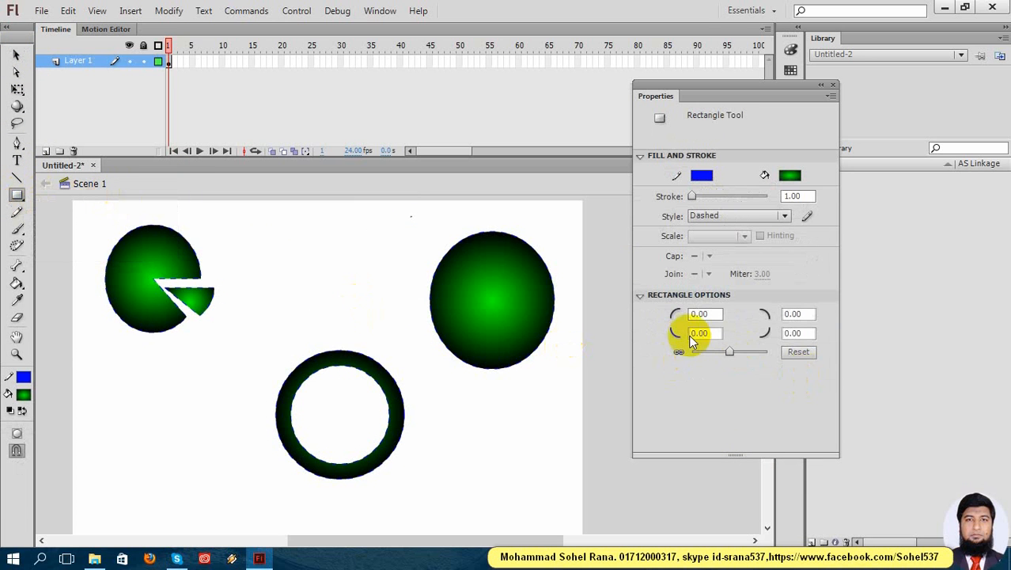
click(15, 56)
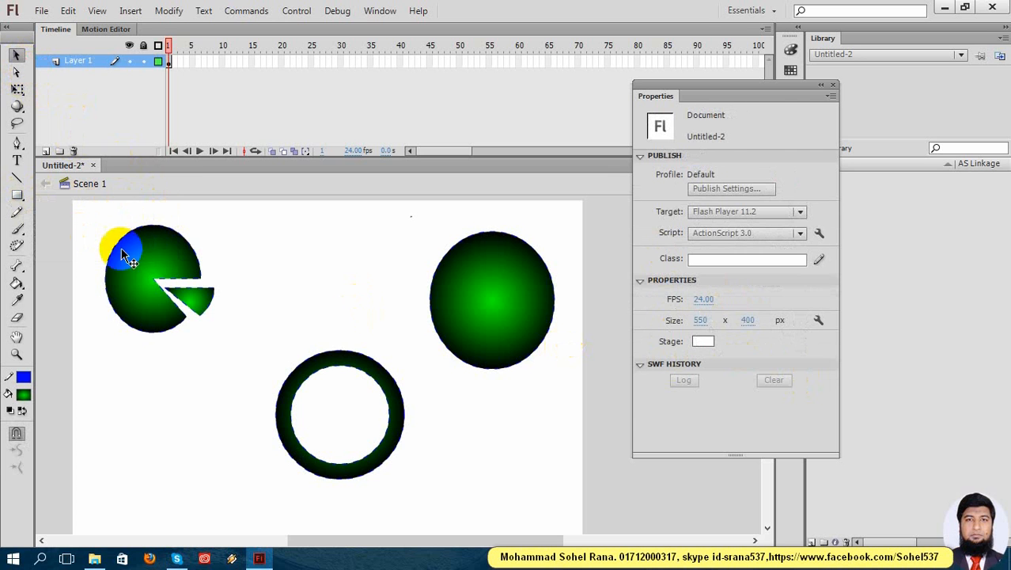
click(121, 251)
drag(438, 429, 561, 478)
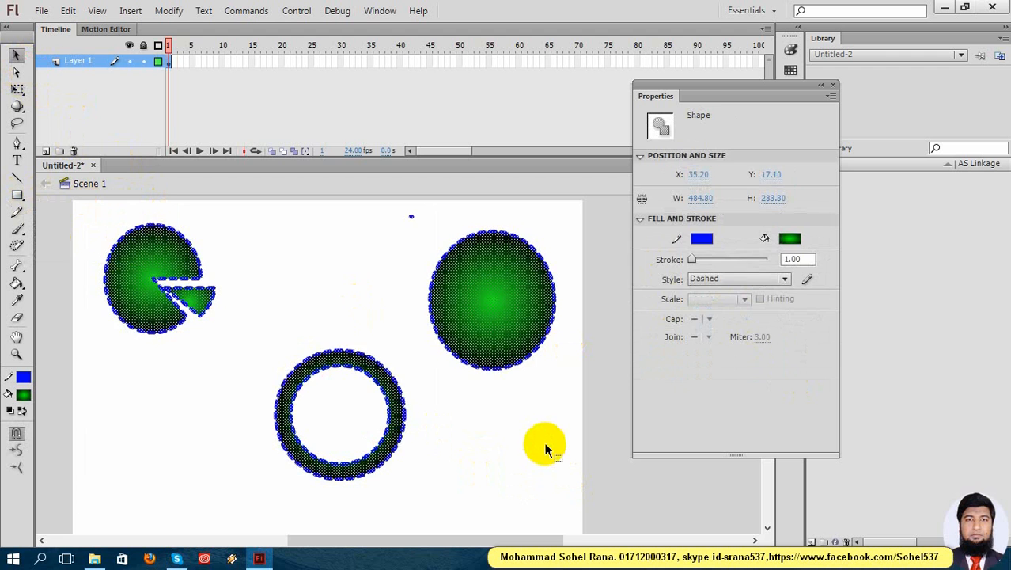
key(Delete)
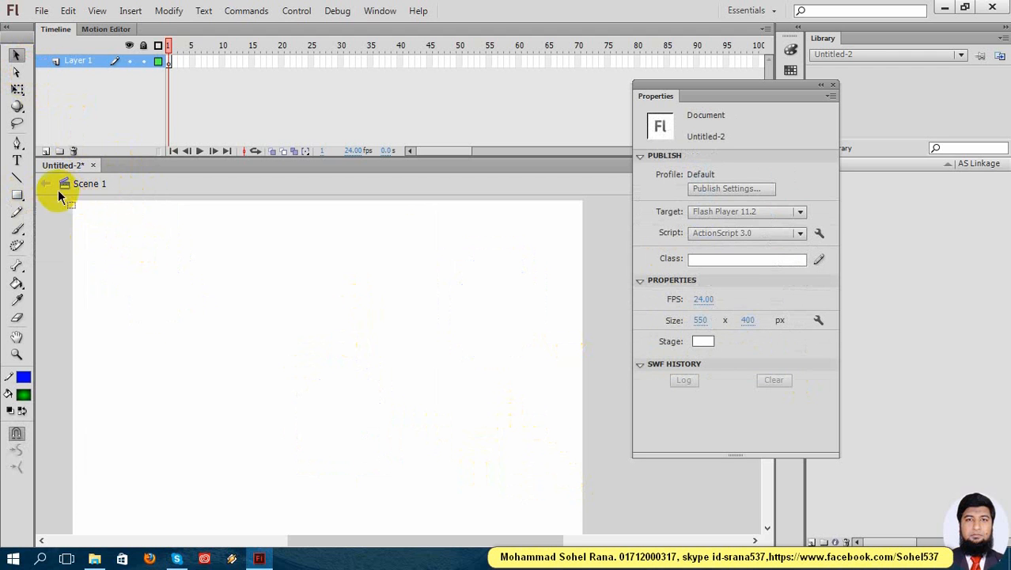
Draw a square-cornered rectangle and, with corner radii unlinked and the top-left radius set to 20, a second rectangle to its right.
click(17, 197)
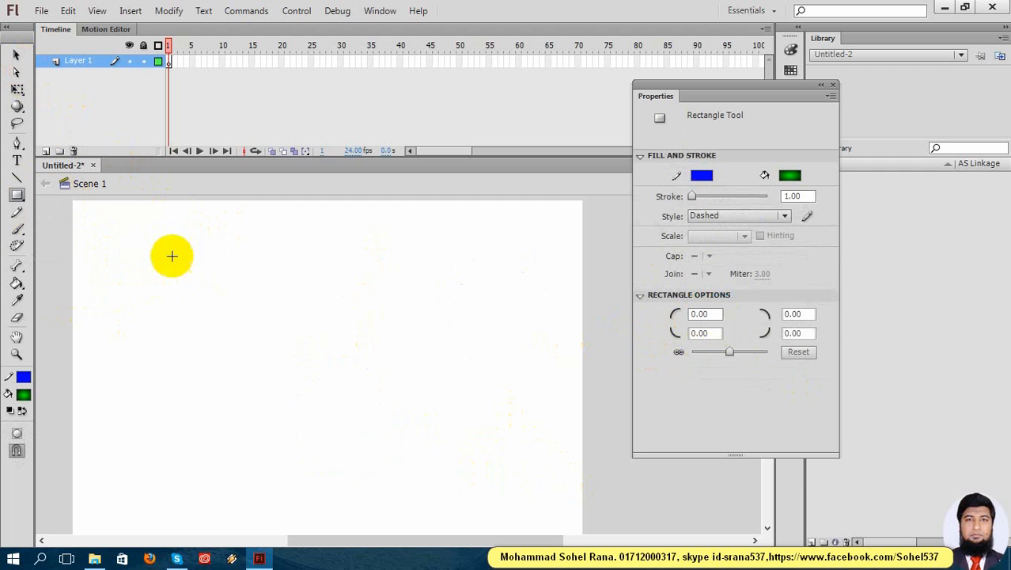
drag(170, 257, 370, 393)
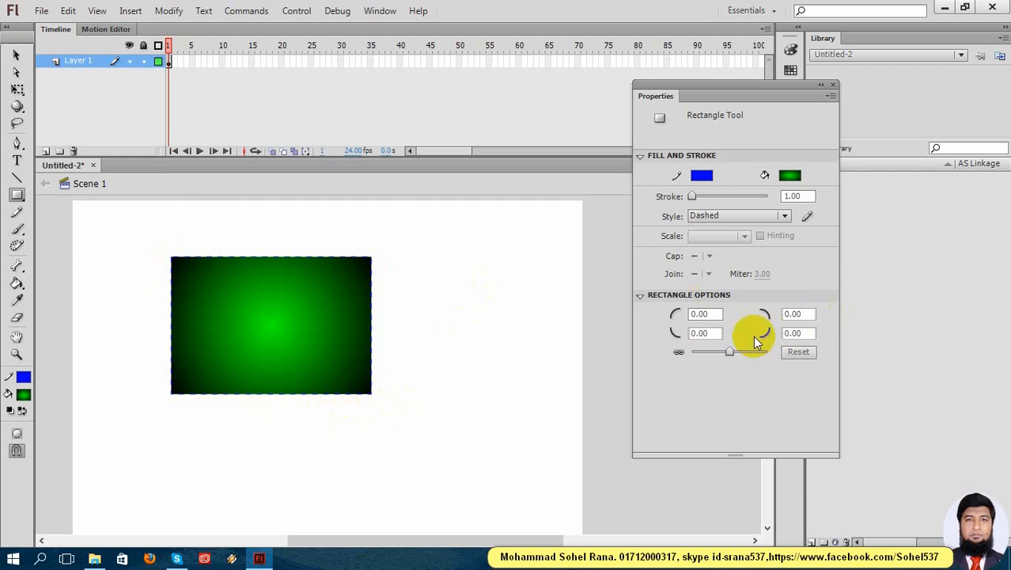
click(705, 315)
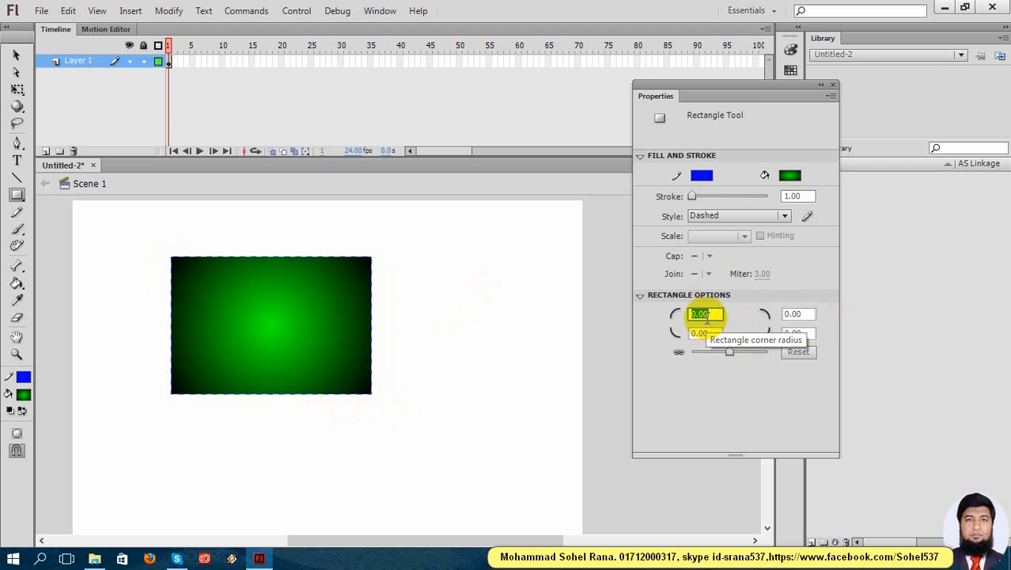
click(679, 352)
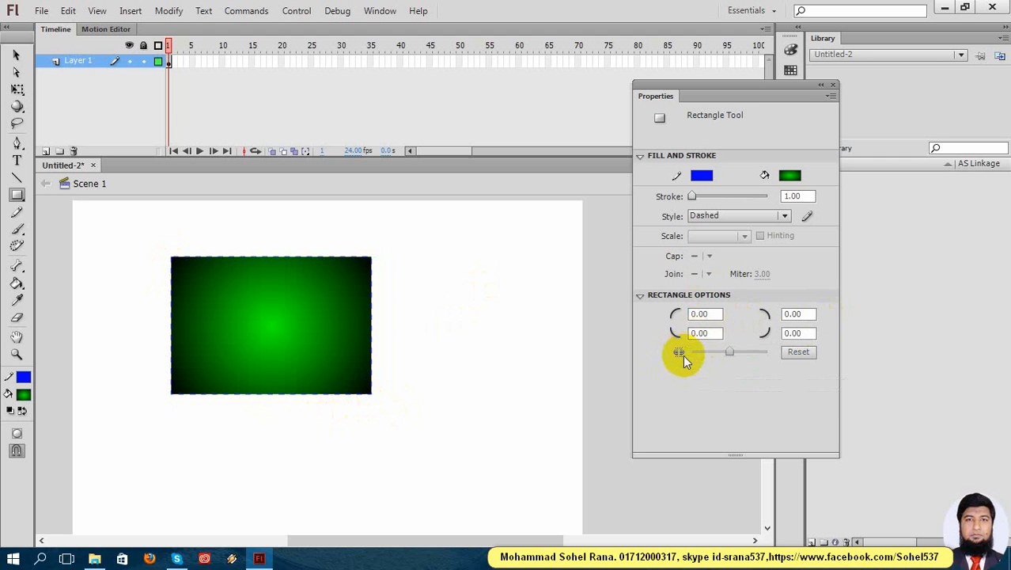
click(704, 314)
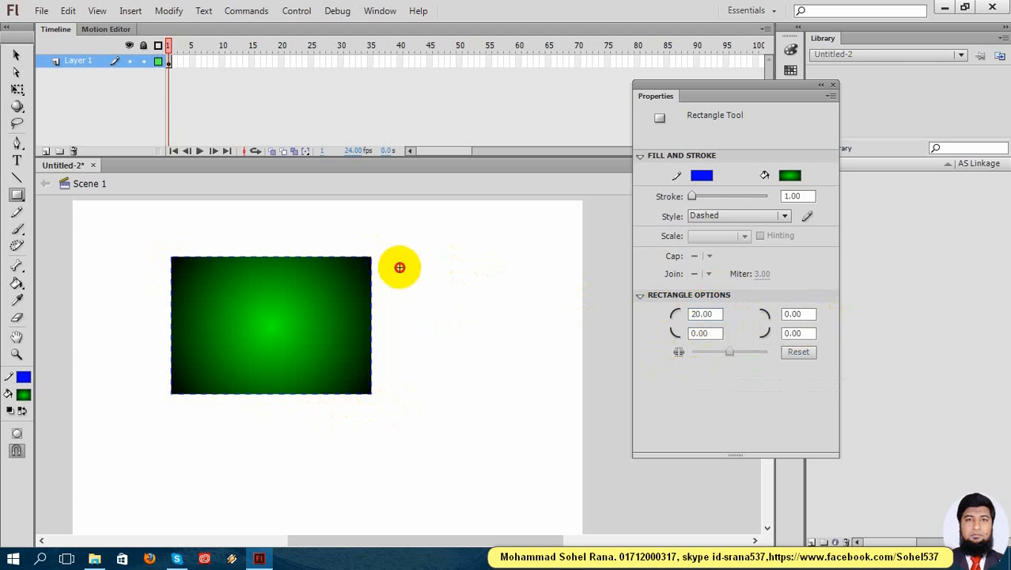
drag(391, 257, 535, 373)
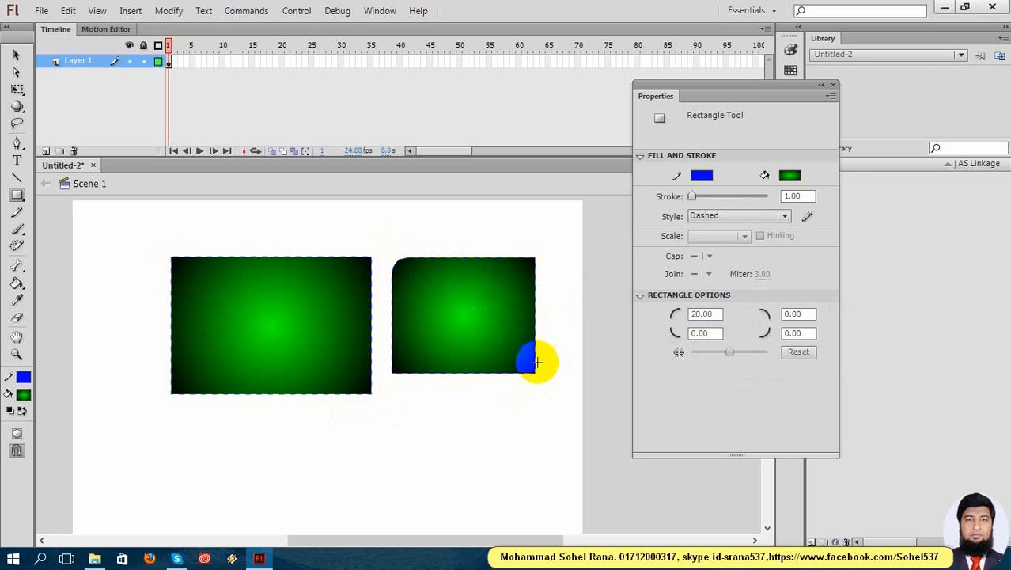
Set the top-left corner radius to 0 and the top-right to 20, and draw a rectangle below the second one.
double_click(714, 317)
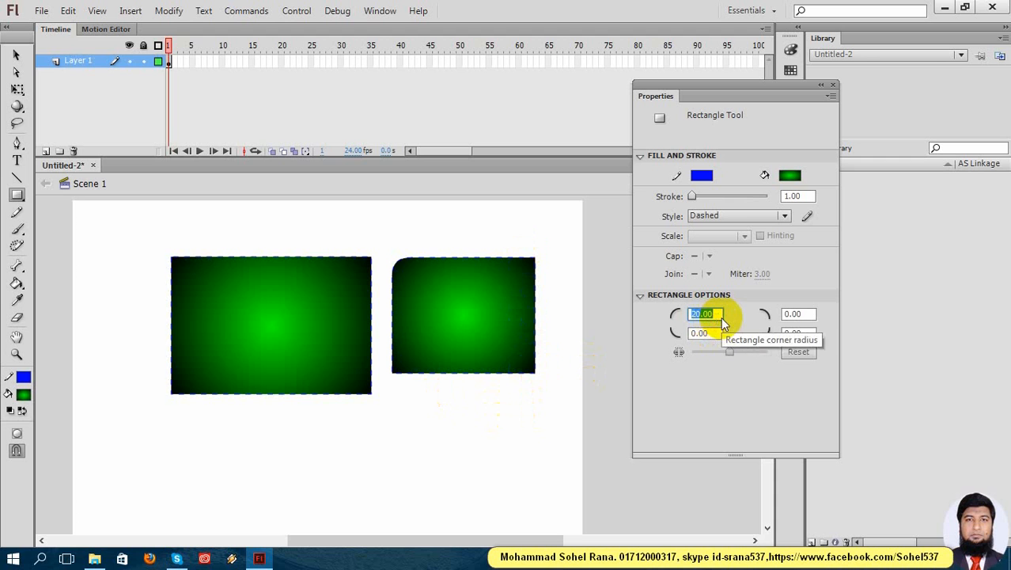
text(0)
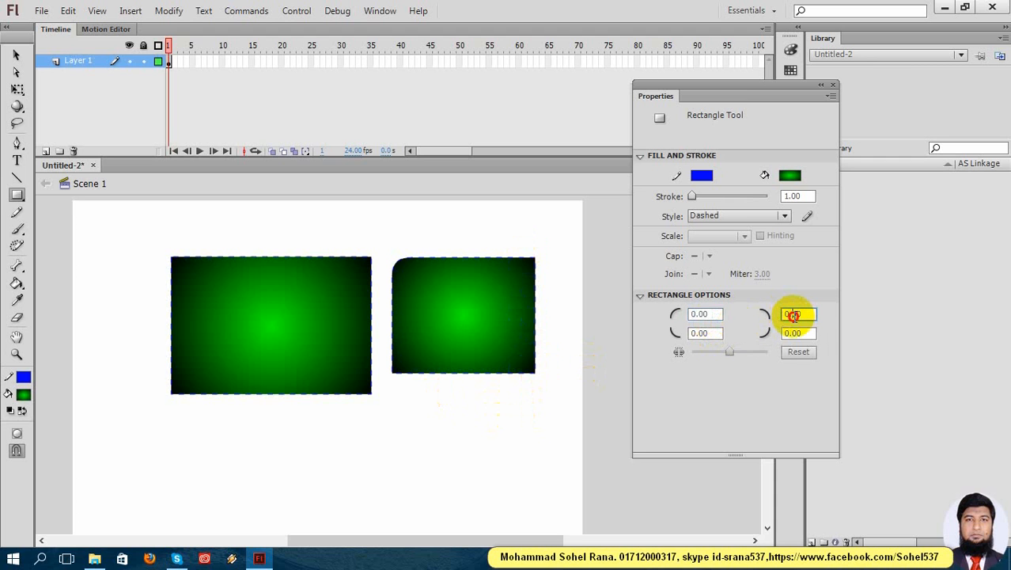
double_click(793, 314)
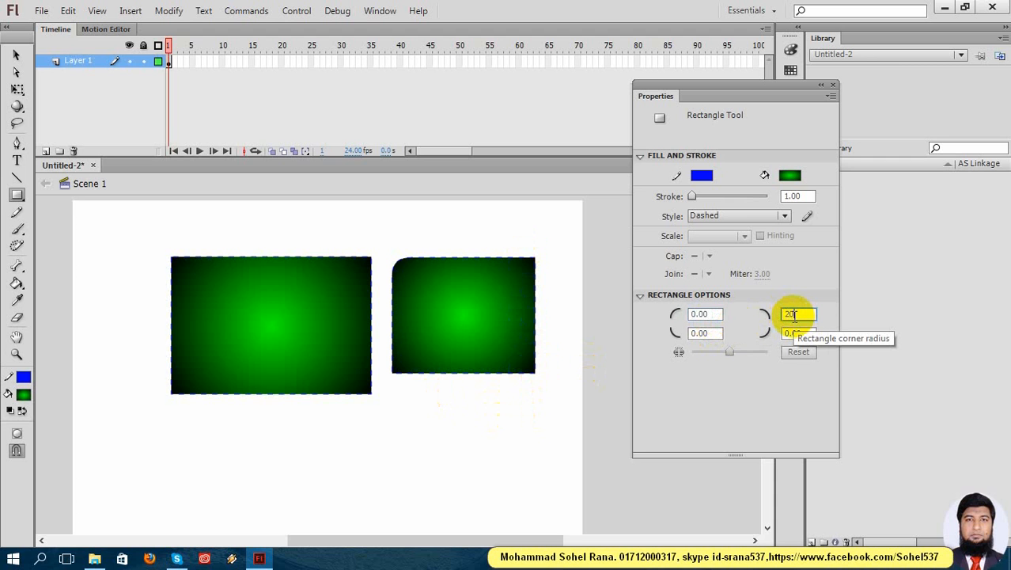
text(20)
key(Return)
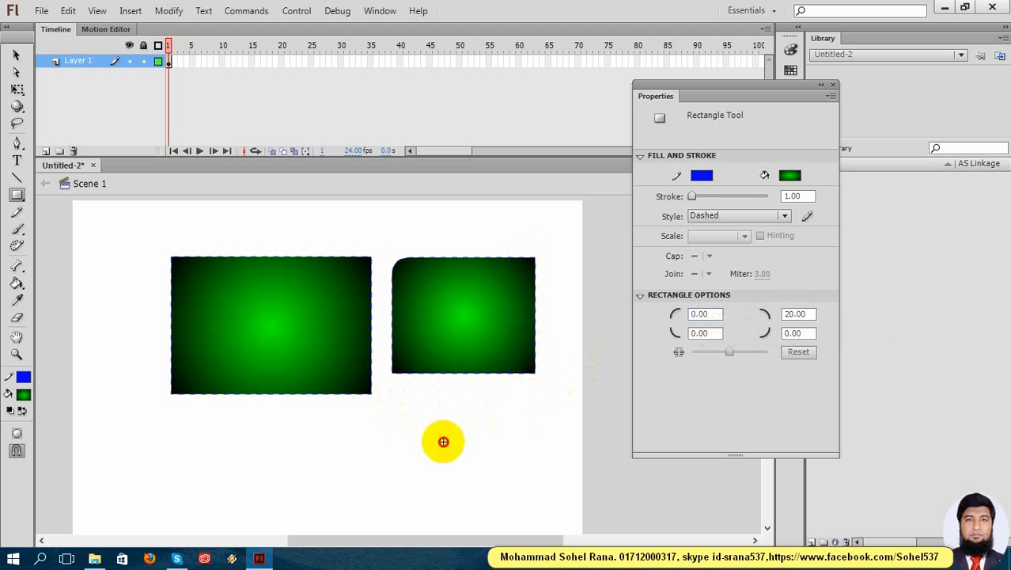
drag(399, 399, 532, 484)
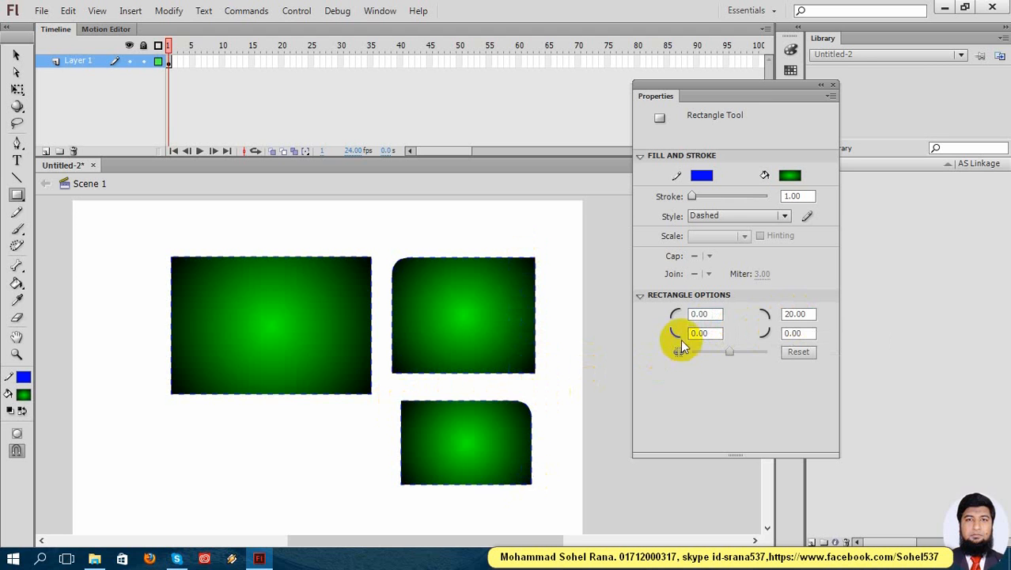
Set the bottom-right corner radius to 20 as well, and draw a rectangle below the large square-cornered one.
click(699, 332)
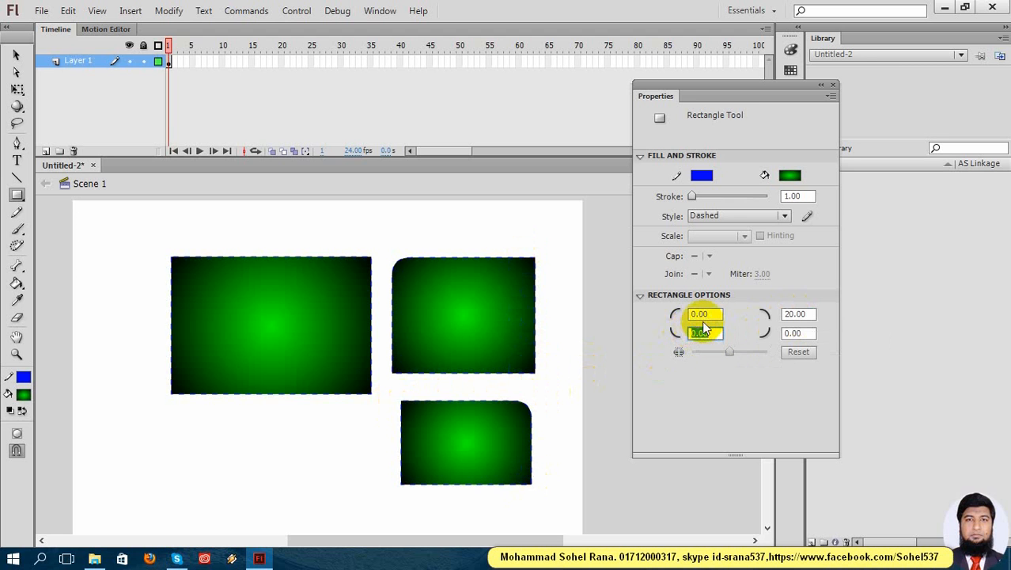
click(793, 334)
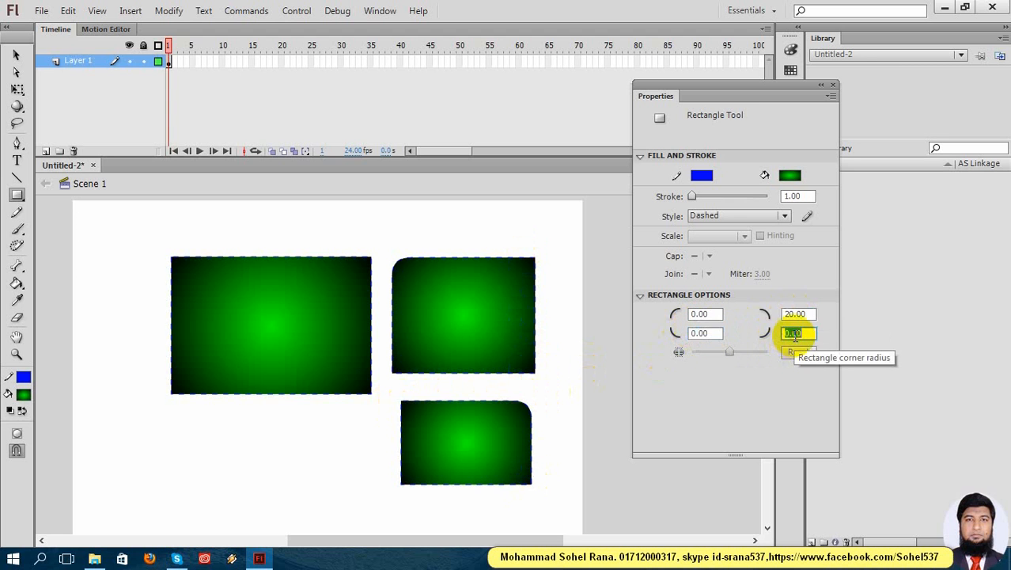
text(20)
key(Return)
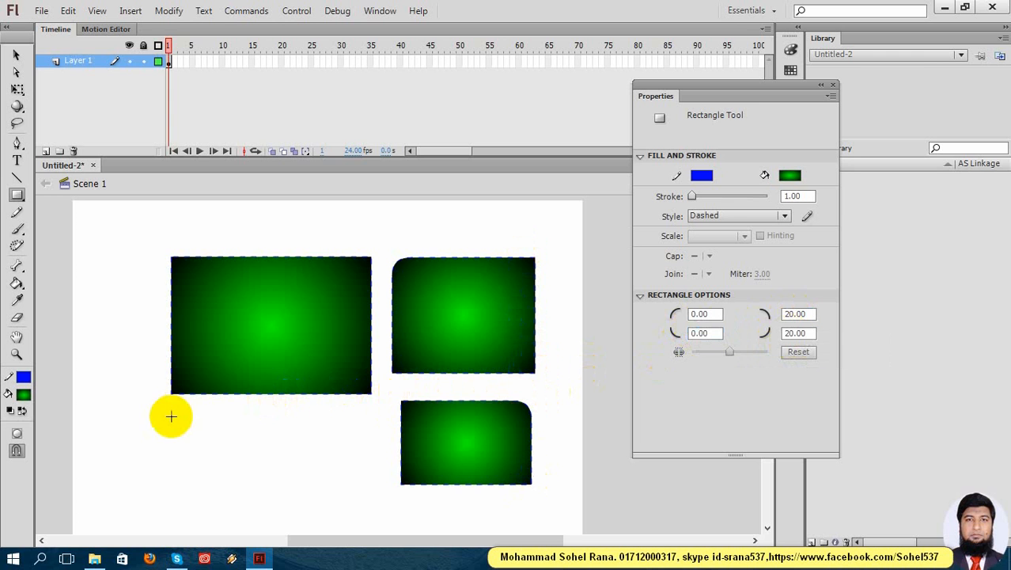
drag(171, 415, 322, 492)
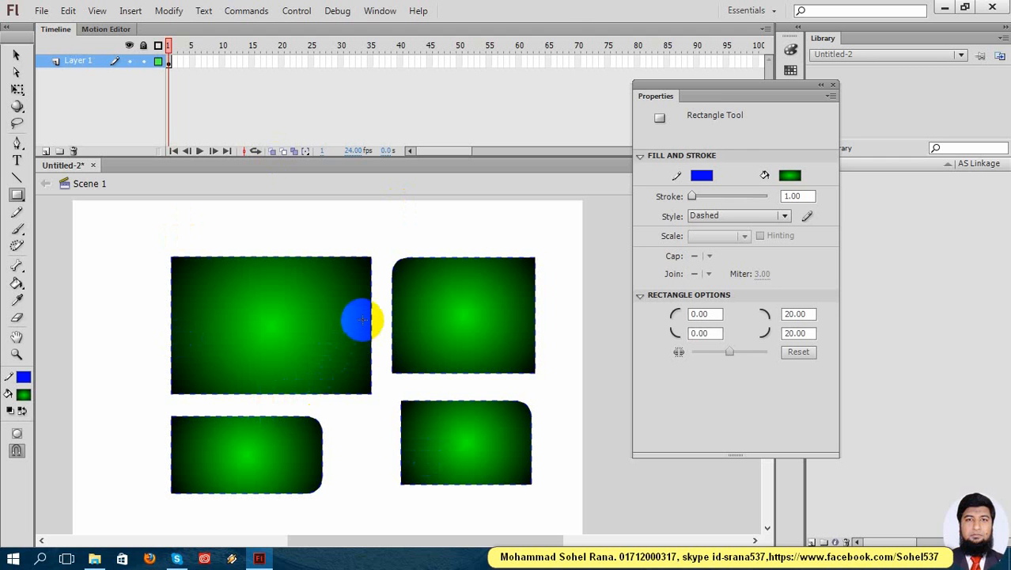
Select all four rectangles on the stage and dock the floating Properties panel into the collapsed icon strip.
click(16, 54)
drag(139, 224, 564, 508)
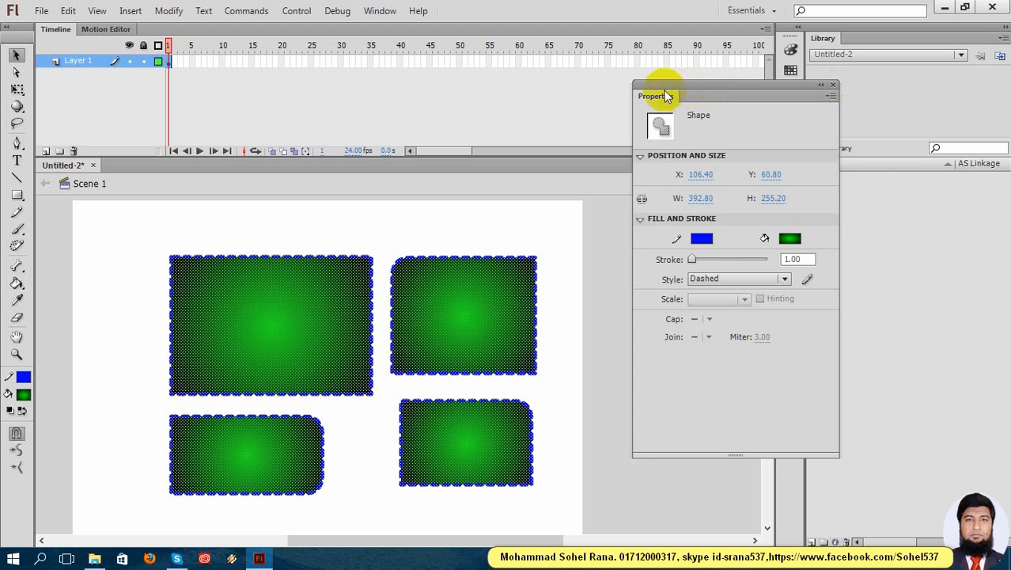
drag(650, 84, 791, 44)
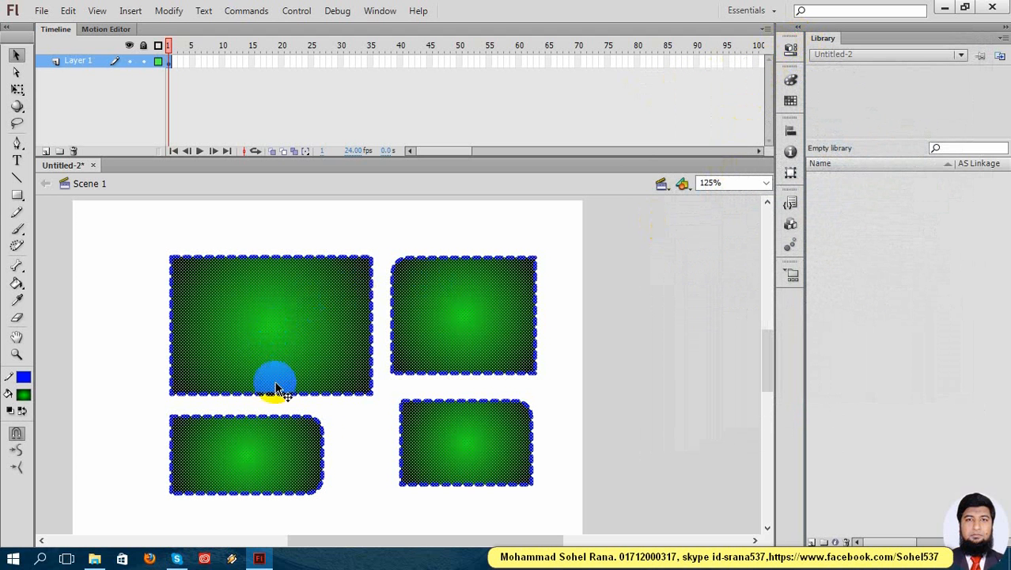